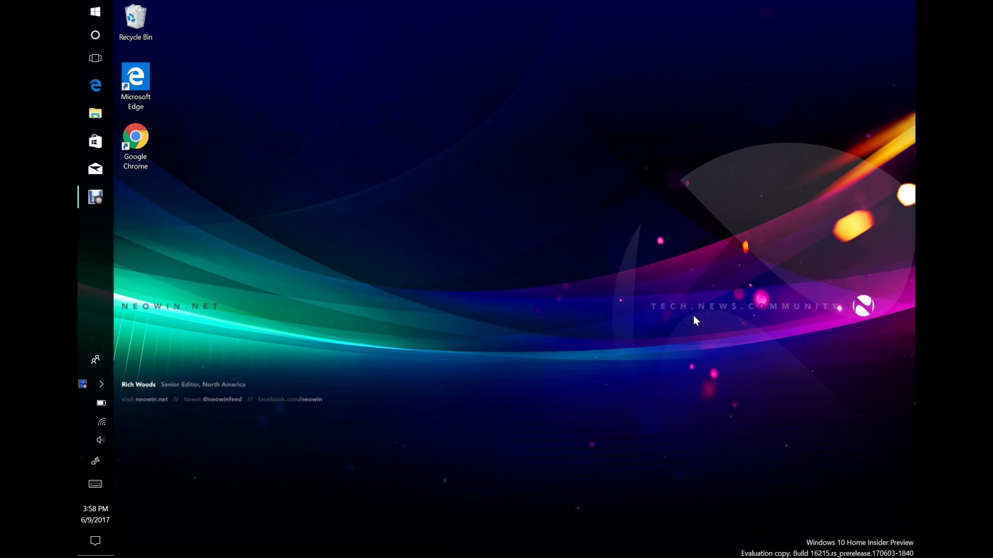
- Enlarge the Start menu by dragging its bottom edge, right edge and corner, then close it
{"action": "left_click", "coordinate": [95, 11]}
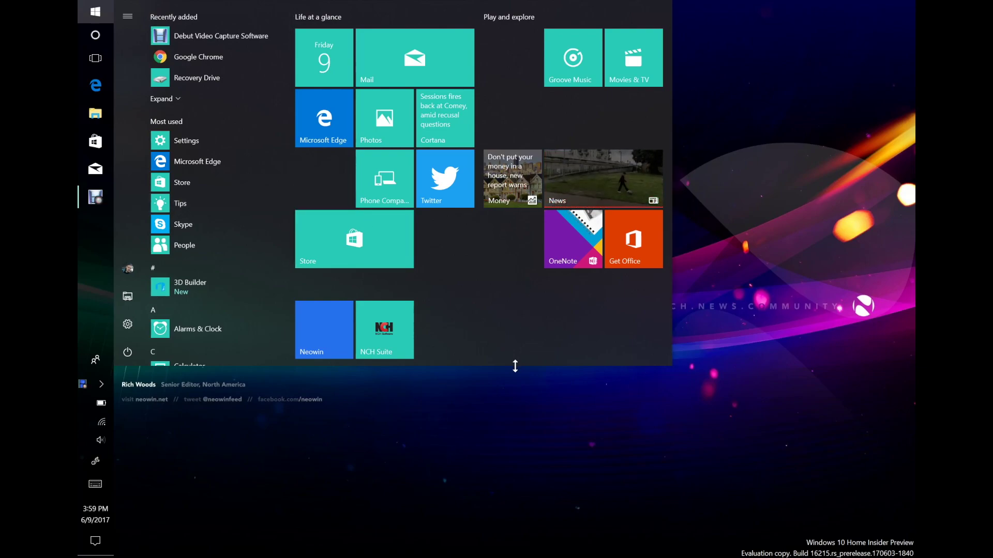
{"action": "mouse_move", "coordinate": [515, 366]}
{"action": "left_mouse_down"}
{"action": "mouse_move", "coordinate": [514, 433]}
{"action": "mouse_move", "coordinate": [511, 371]}
{"action": "left_mouse_up"}
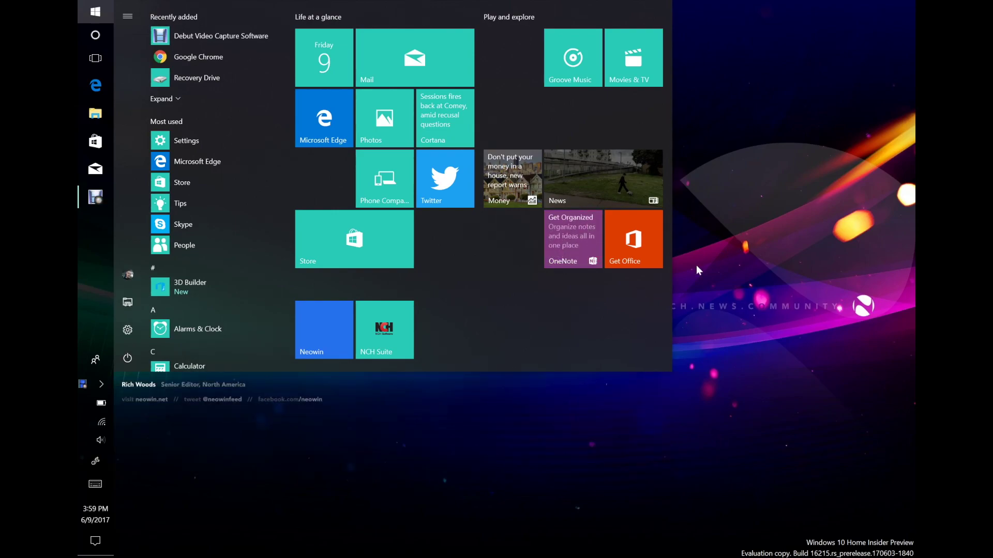
{"action": "mouse_move", "coordinate": [672, 278]}
{"action": "left_mouse_down"}
{"action": "mouse_move", "coordinate": [840, 274]}
{"action": "mouse_move", "coordinate": [684, 275]}
{"action": "mouse_move", "coordinate": [684, 290]}
{"action": "left_mouse_up"}
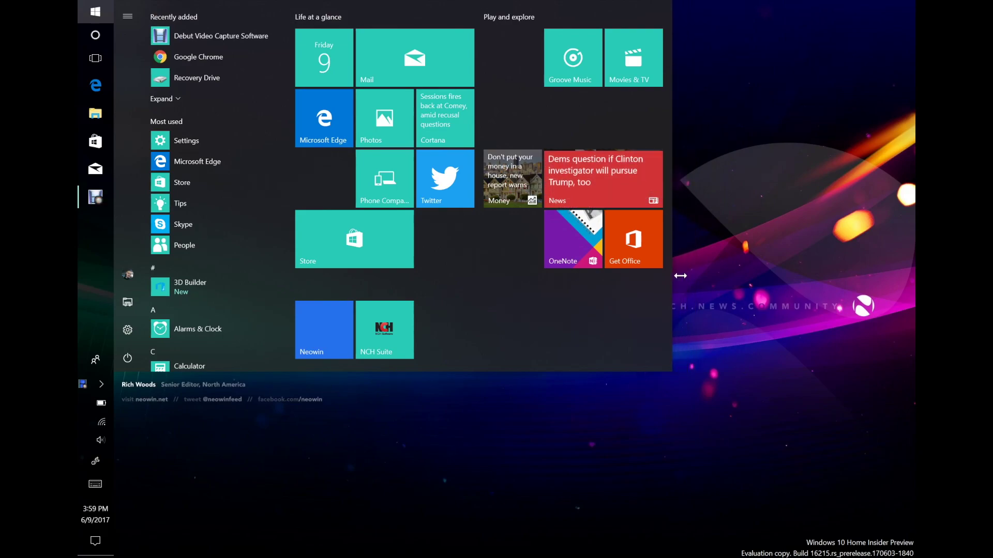
{"action": "left_click_drag", "start_coordinate": [671, 373], "coordinate": [688, 383]}
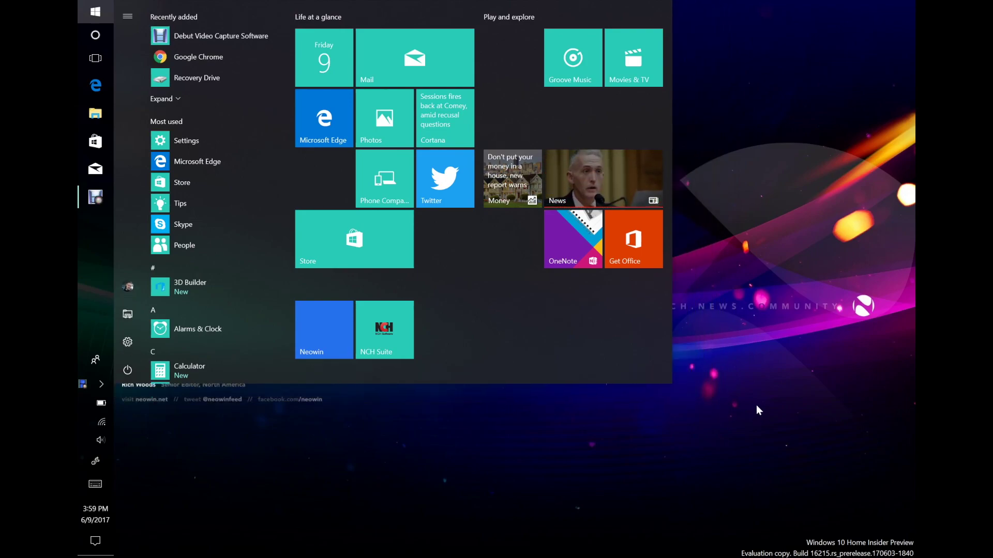
{"action": "left_click", "coordinate": [730, 401]}
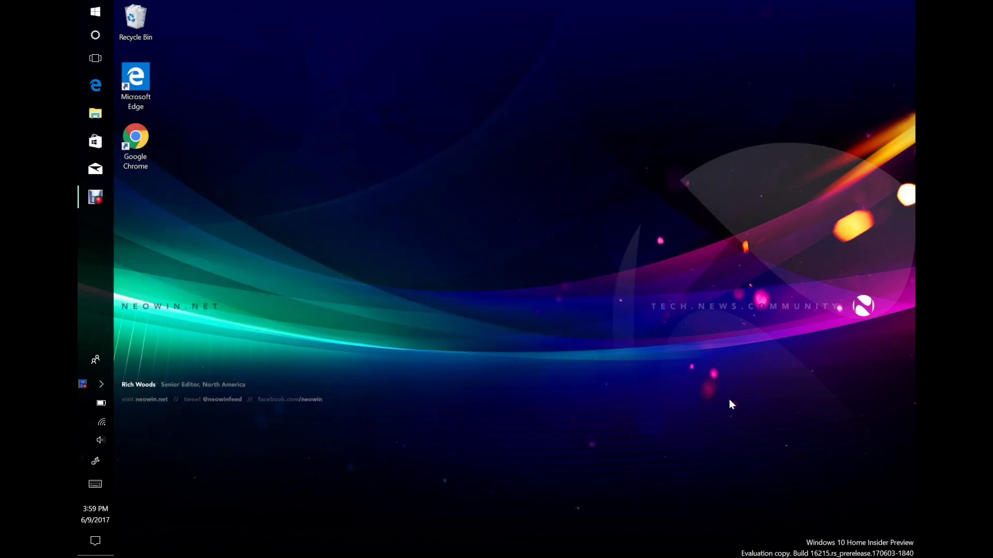
{"action": "left_click", "coordinate": [95, 541]}
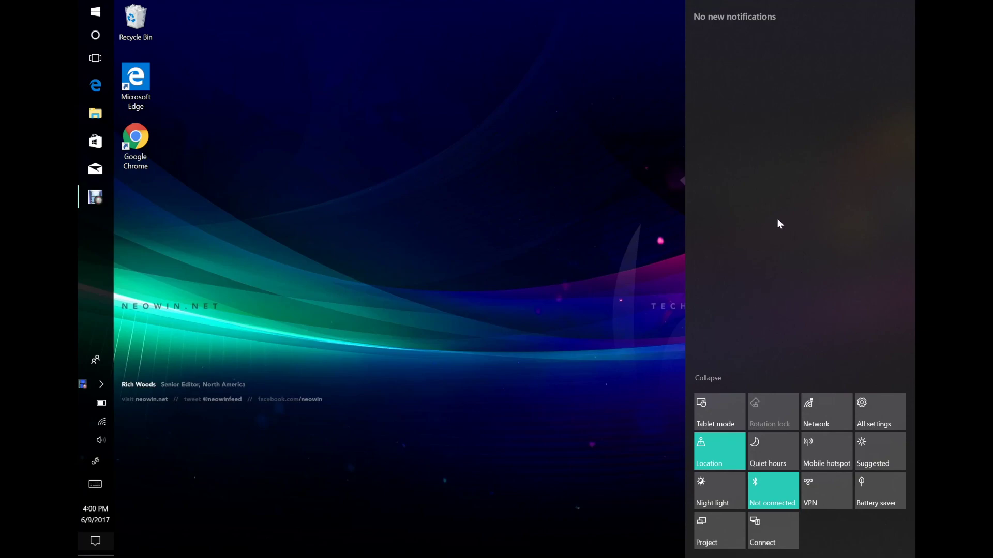
{"action": "left_click", "coordinate": [618, 245]}
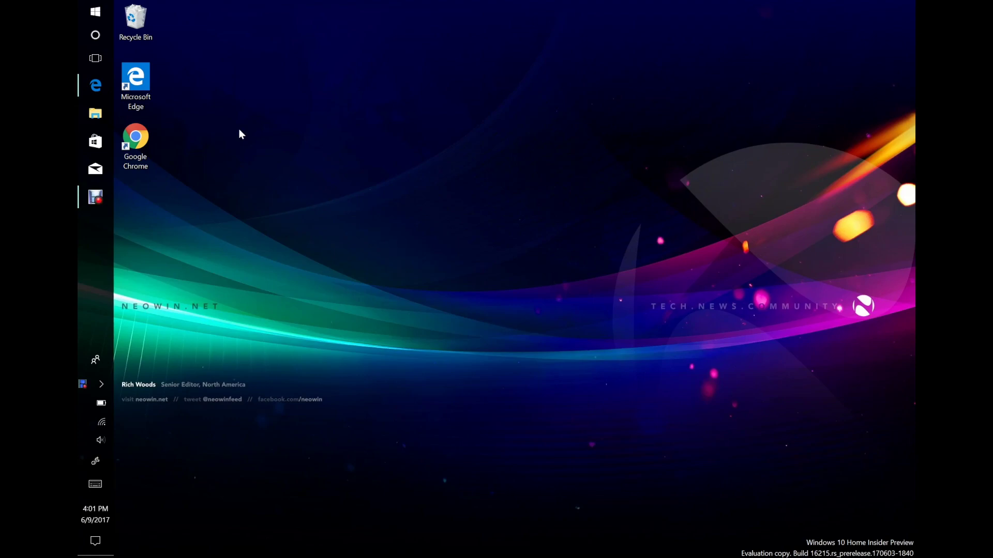
- Return to Edge, open a new tab and search Bing for 'neo', then 'neow'
{"action": "left_click", "coordinate": [99, 87]}
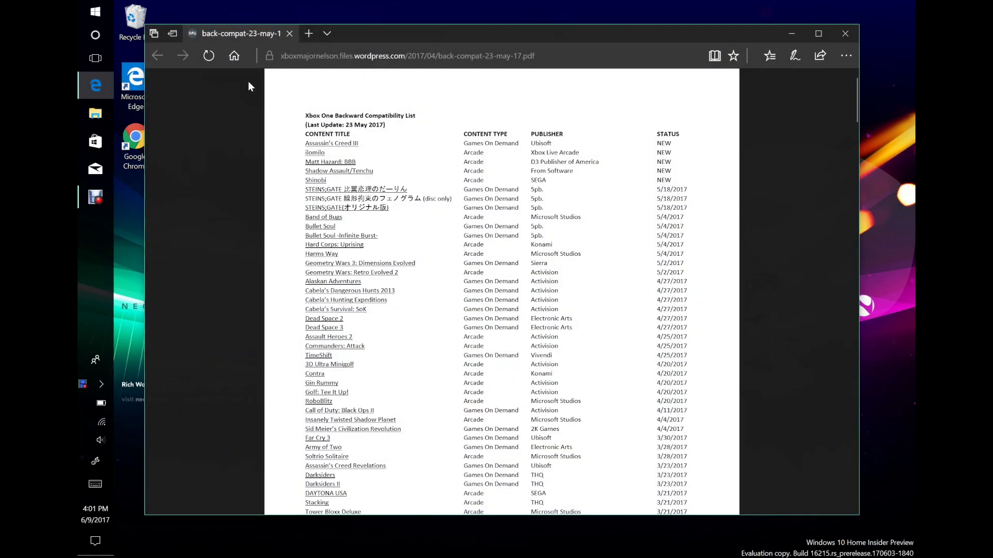
{"action": "left_click", "coordinate": [306, 34]}
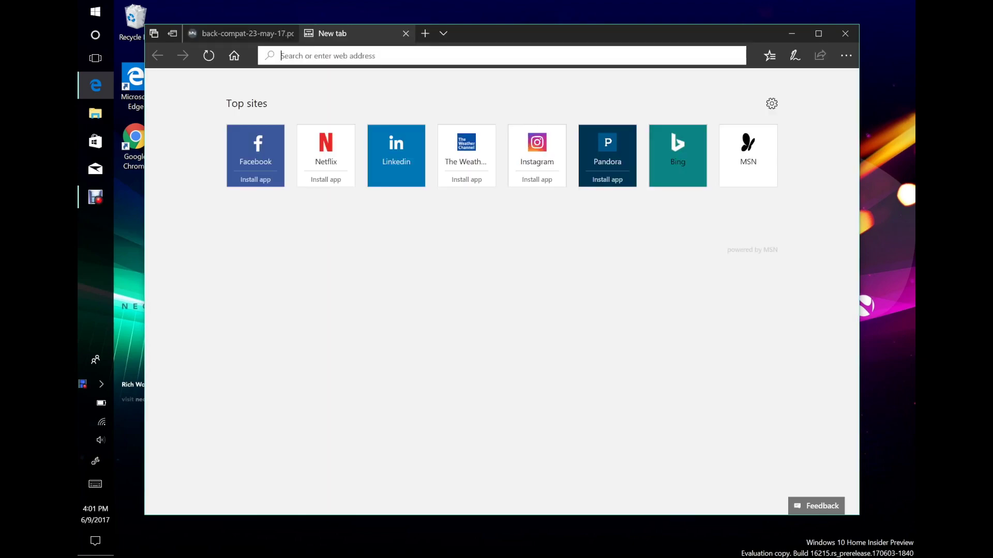
{"action": "type", "text": "neowin.net/"}
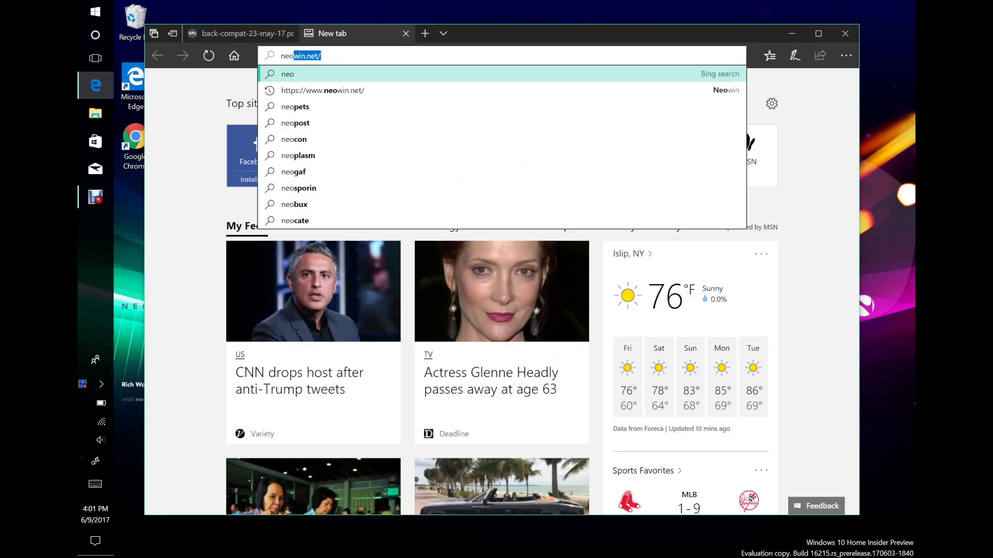
{"action": "key", "text": "Return"}
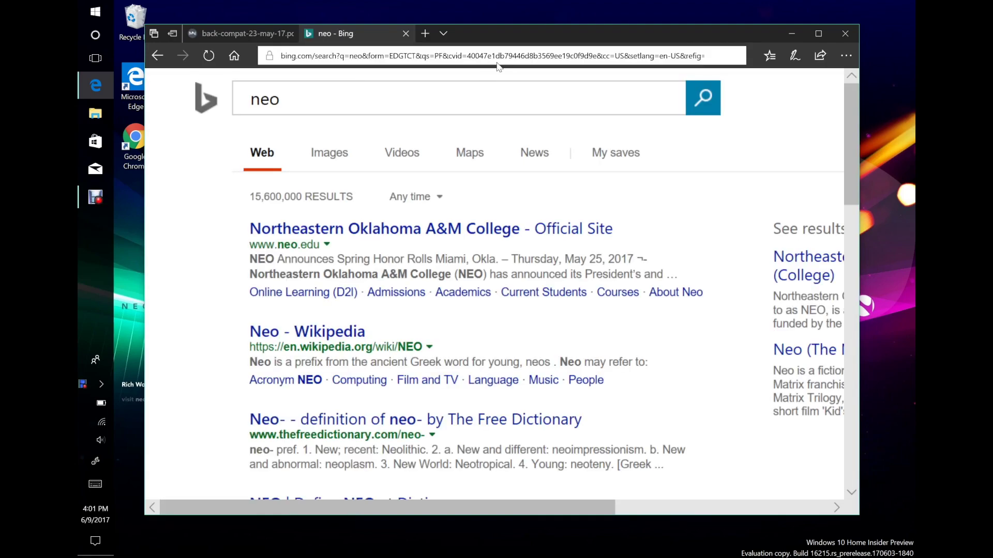
{"action": "left_click", "coordinate": [346, 56]}
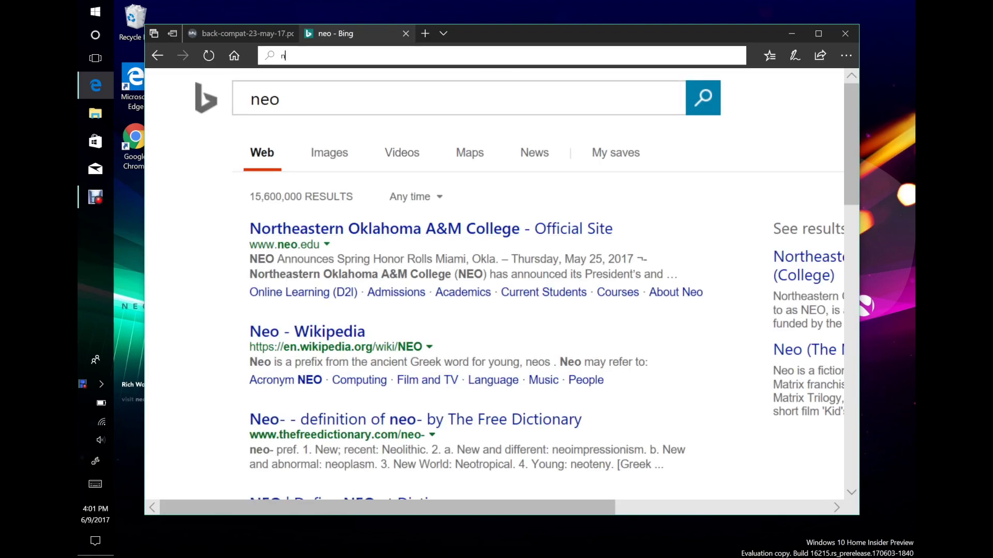
{"action": "type", "text": "neow&form=EDGEAR&qs=PF&cvid=a2b6073032be49f5bd6dcb6437ad0ba5&cc=US&setlang=en-US"}
{"action": "key", "text": "Return"}
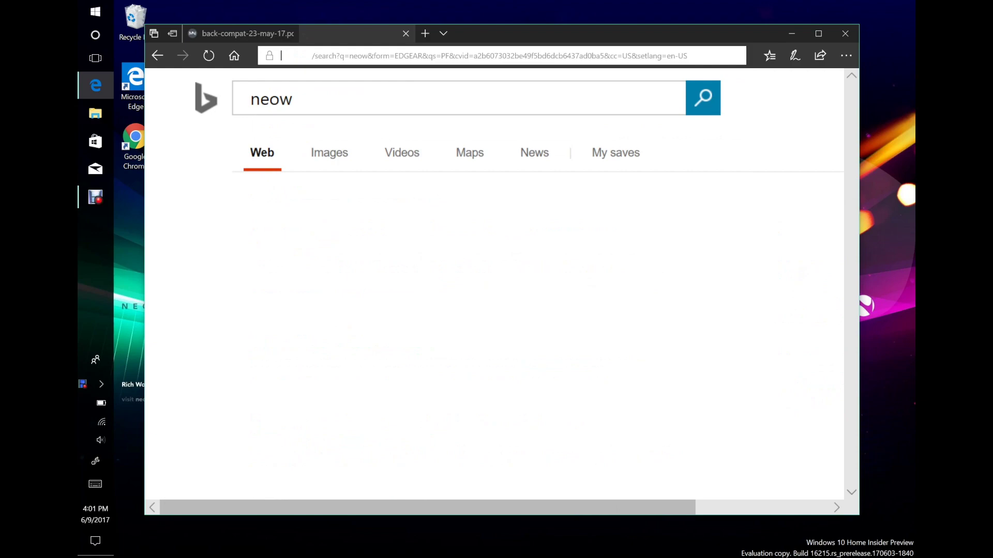
- Replace the address with neowin.net and load the Neowin homepage
{"action": "left_click", "coordinate": [362, 55]}
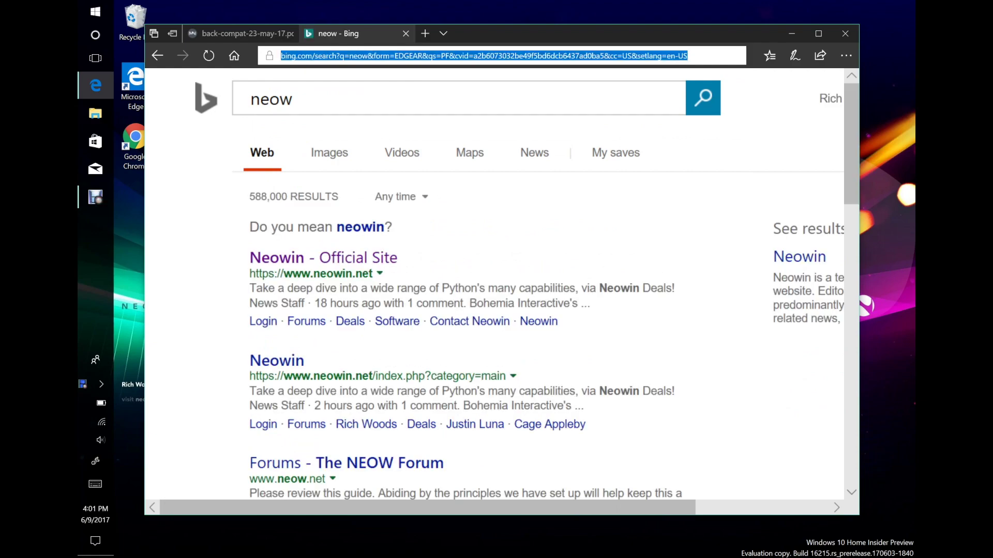
{"action": "key", "text": "BackSpace"}
{"action": "type", "text": "in.net/"}
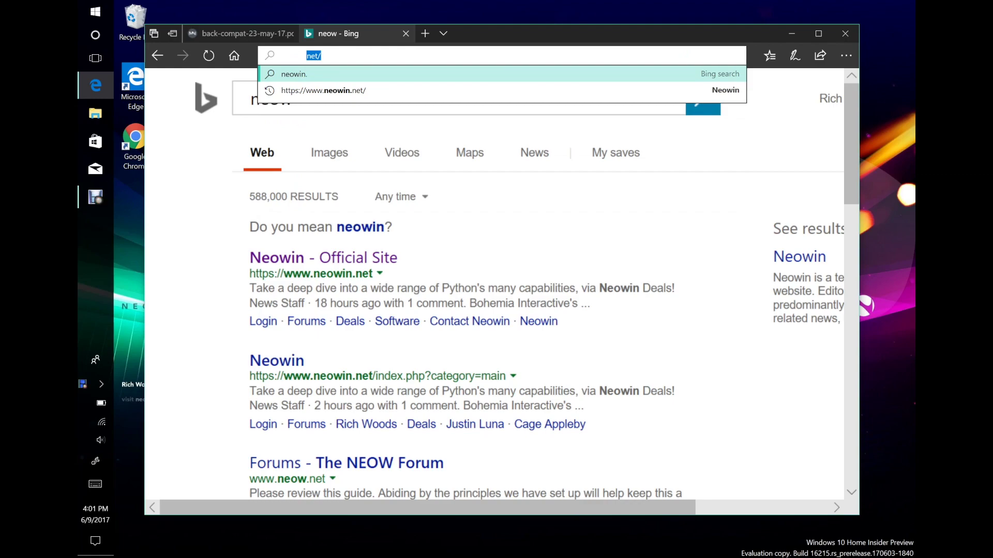
{"action": "key", "text": "BackSpace"}
{"action": "key", "text": "BackSpace"}
{"action": "key", "text": "BackSpace"}
{"action": "key", "text": "BackSpace"}
{"action": "key", "text": "BackSpace"}
{"action": "key", "text": "BackSpace"}
{"action": "key", "text": "BackSpace"}
{"action": "key", "text": "BackSpace"}
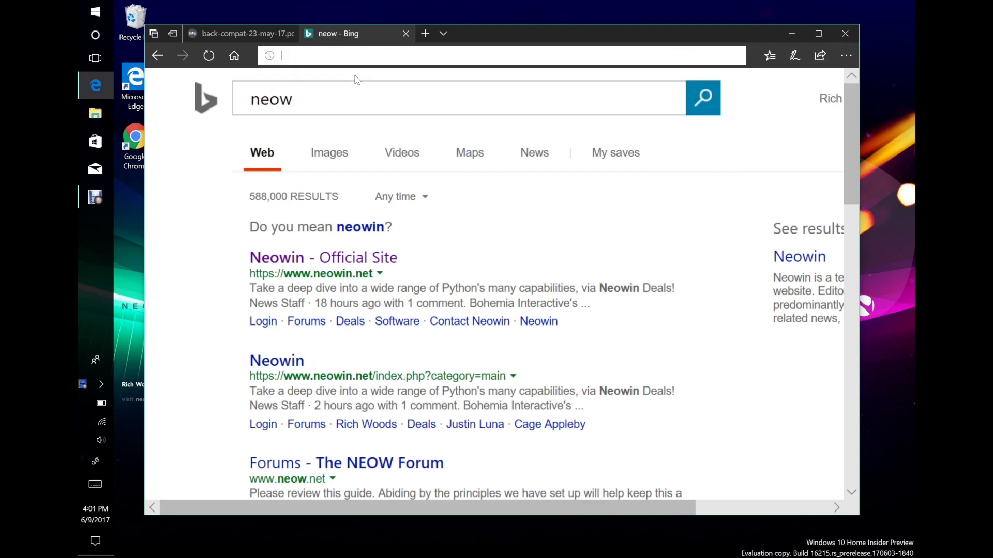
{"action": "type", "text": "neowin.net"}
{"action": "key", "text": "Return"}
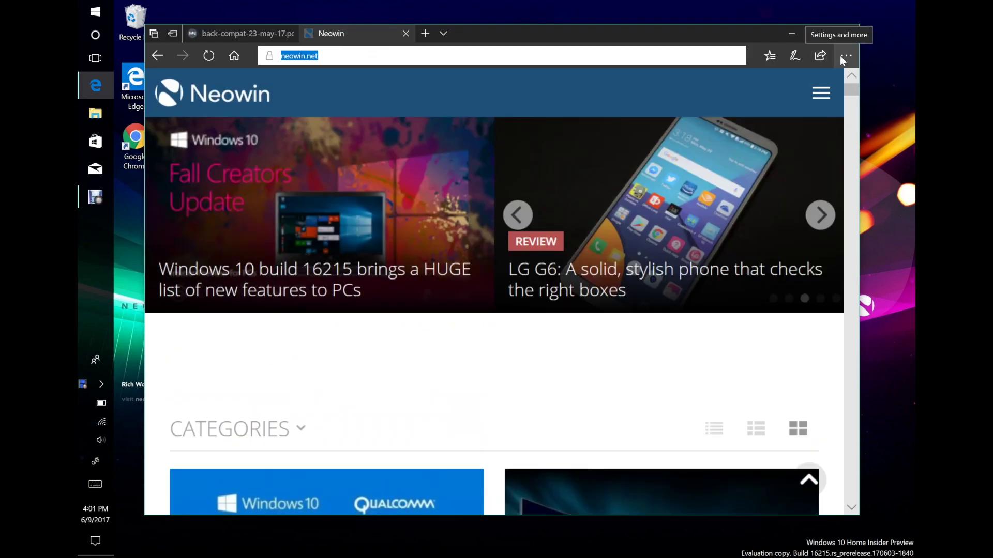
- Pin the Neowin page to the taskbar from Edge's options menu
{"action": "left_click", "coordinate": [843, 58]}
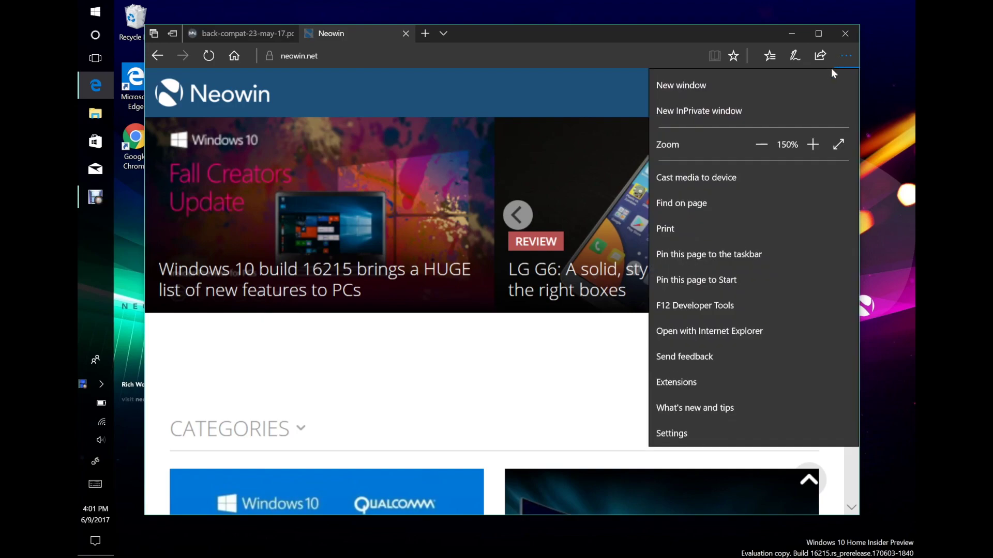
{"action": "left_click", "coordinate": [743, 251]}
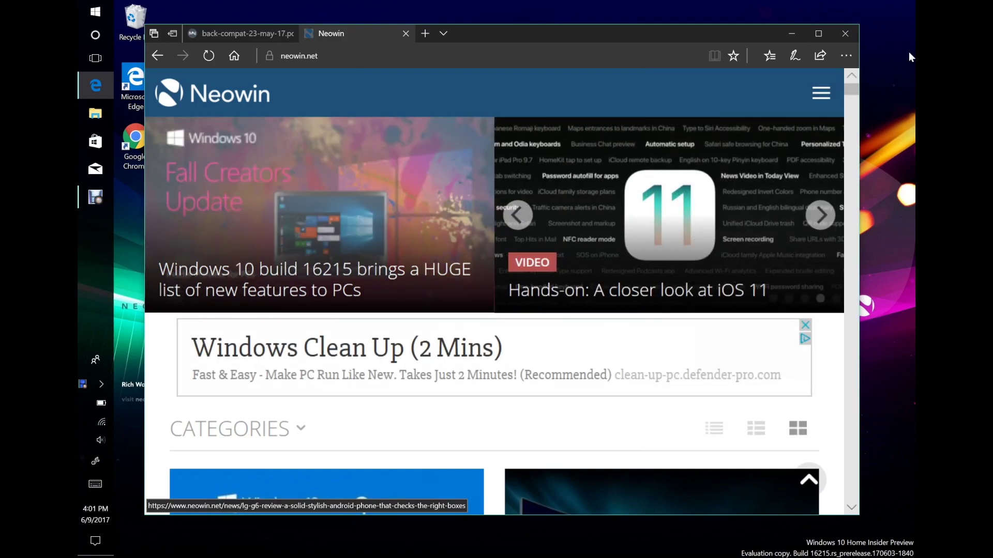
{"action": "left_click", "coordinate": [841, 57]}
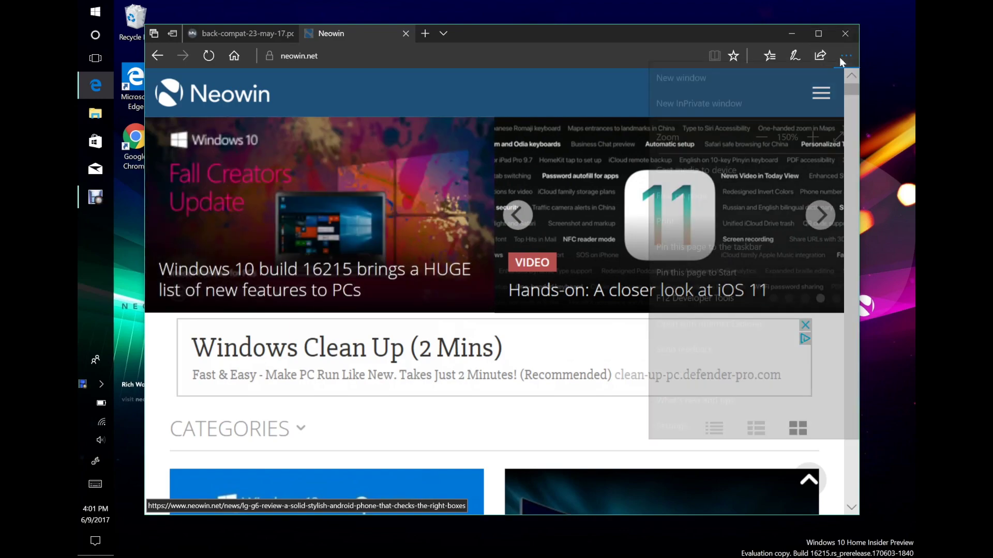
{"action": "left_click", "coordinate": [743, 254]}
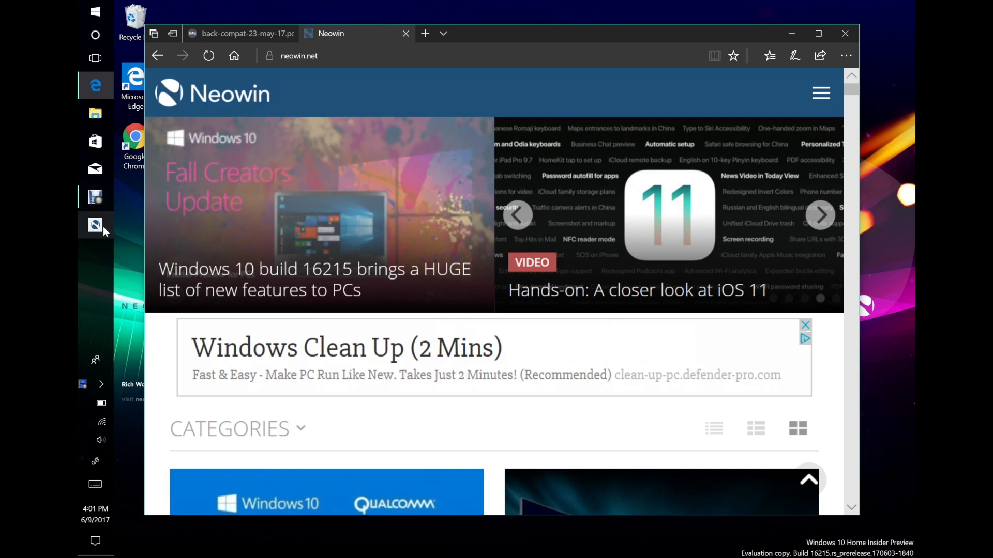
- Pin the Neowin page to Start and check its tile in the Start menu
{"action": "left_click", "coordinate": [849, 53]}
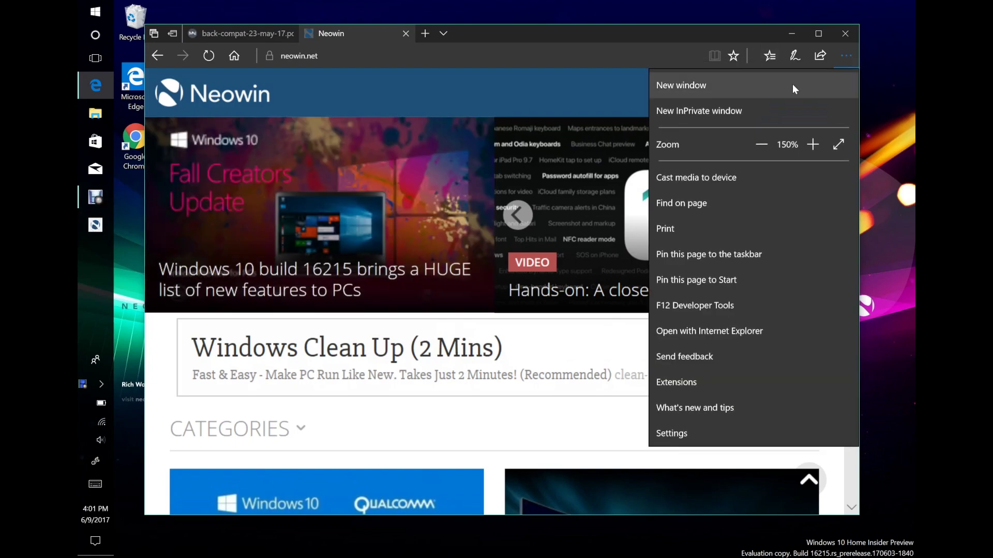
{"action": "left_click", "coordinate": [721, 287]}
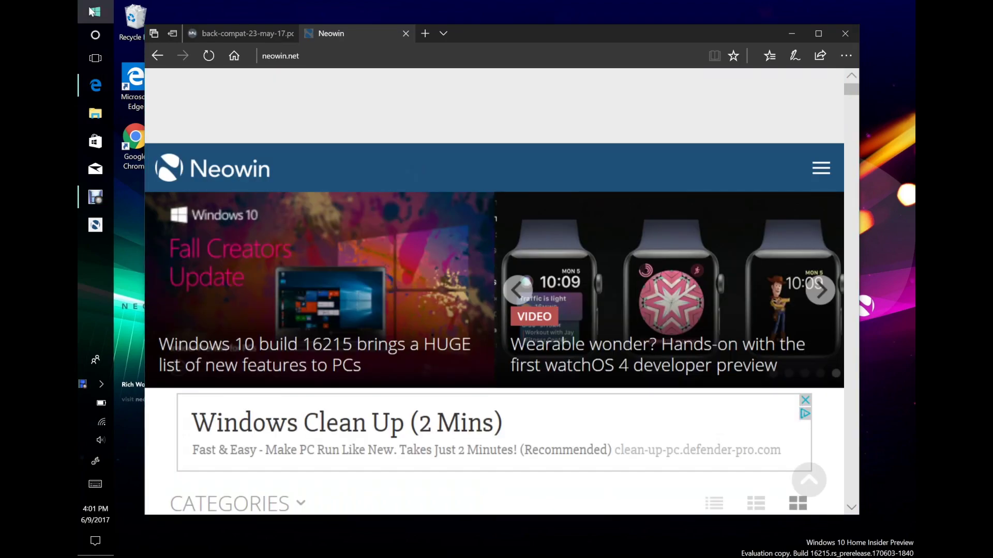
{"action": "left_click", "coordinate": [94, 12]}
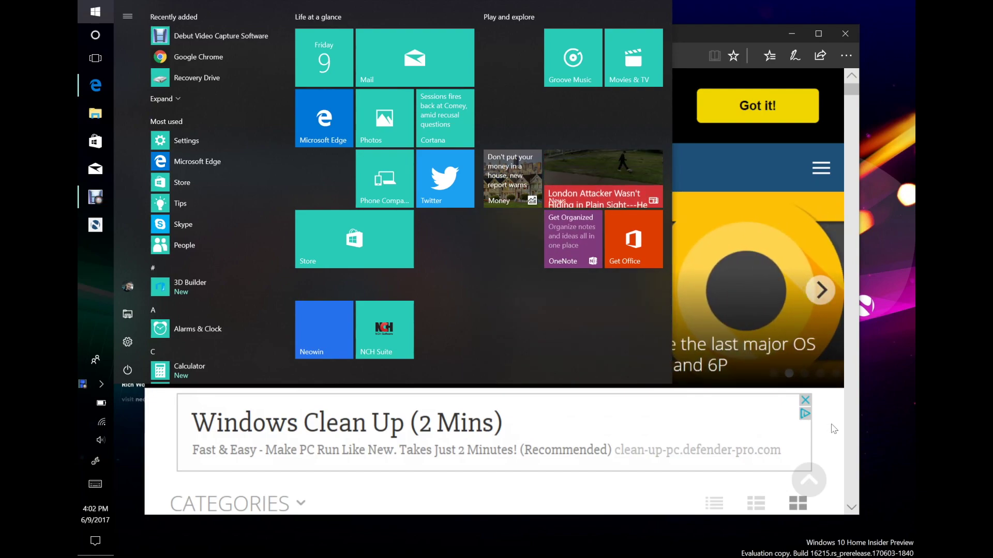
{"action": "left_click", "coordinate": [835, 366]}
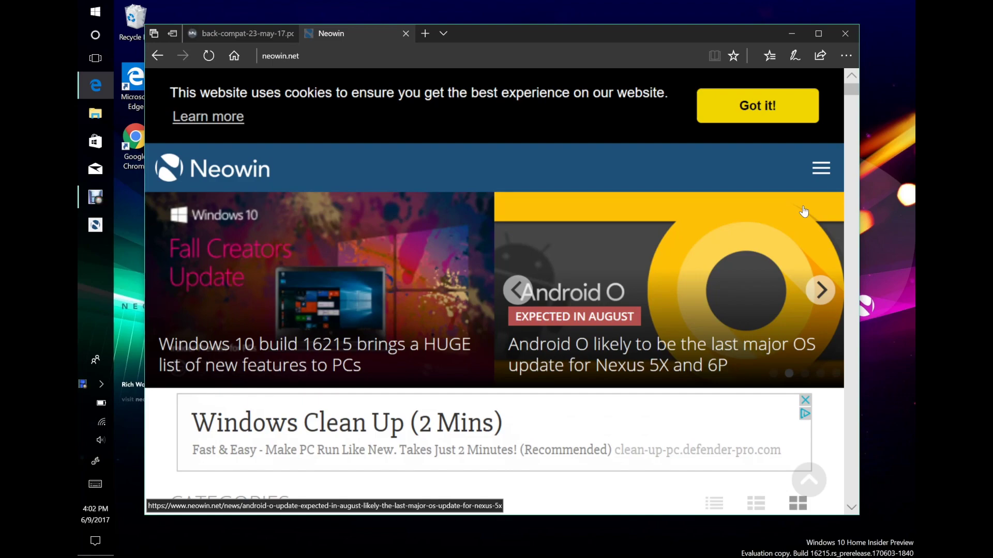
{"action": "key", "text": "F11"}
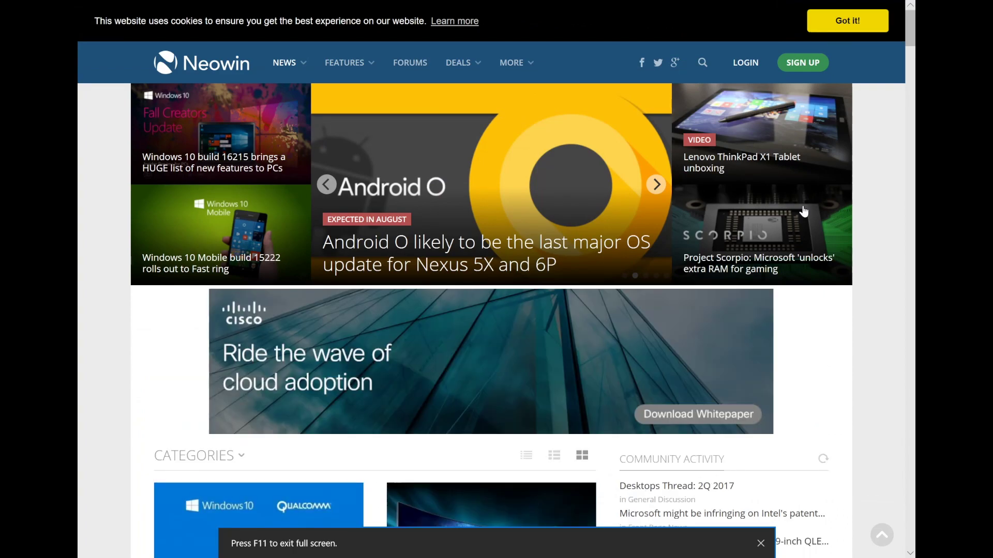
{"action": "key", "text": "F11"}
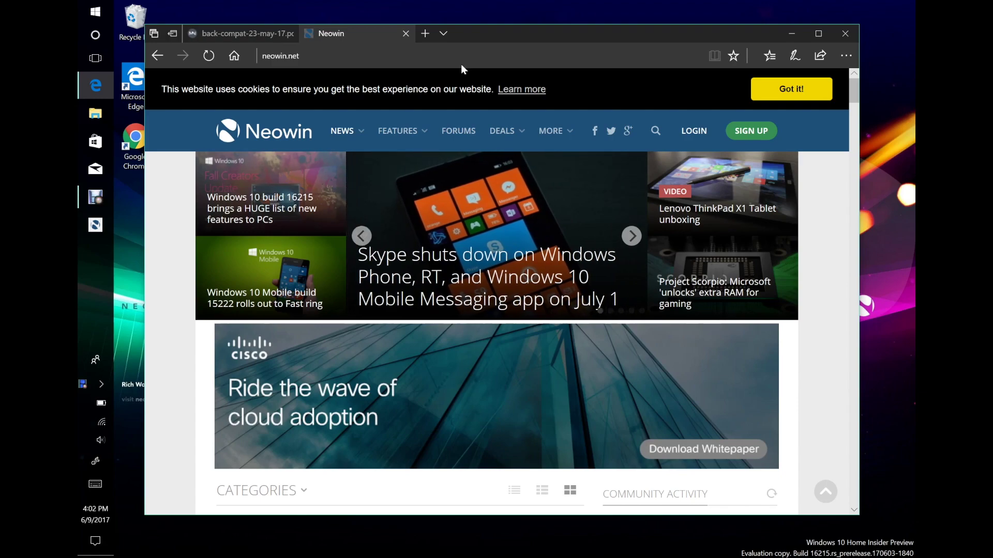
- Open the Console Wars e-book from Edge's Books collection
{"action": "left_click", "coordinate": [842, 59]}
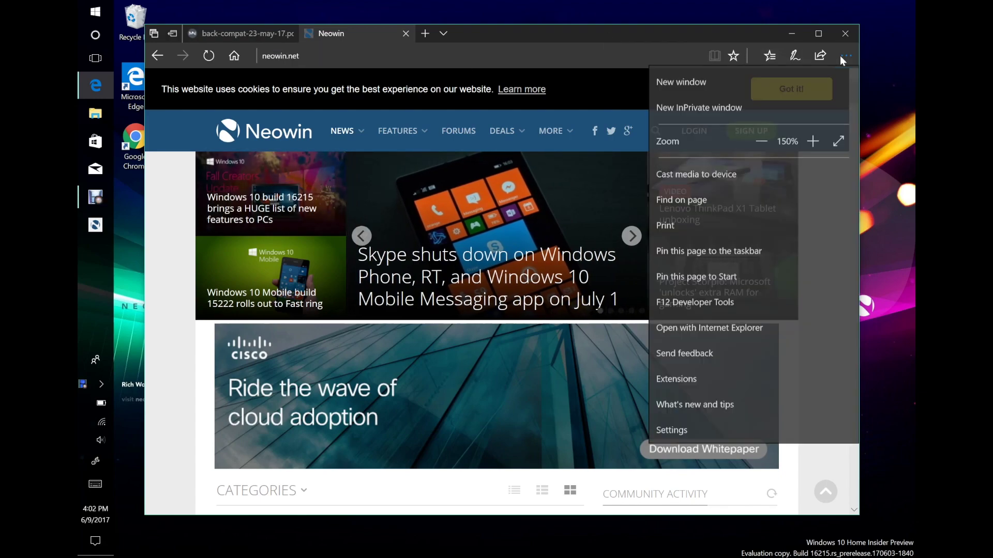
{"action": "left_click", "coordinate": [768, 58]}
{"action": "left_click", "coordinate": [769, 58]}
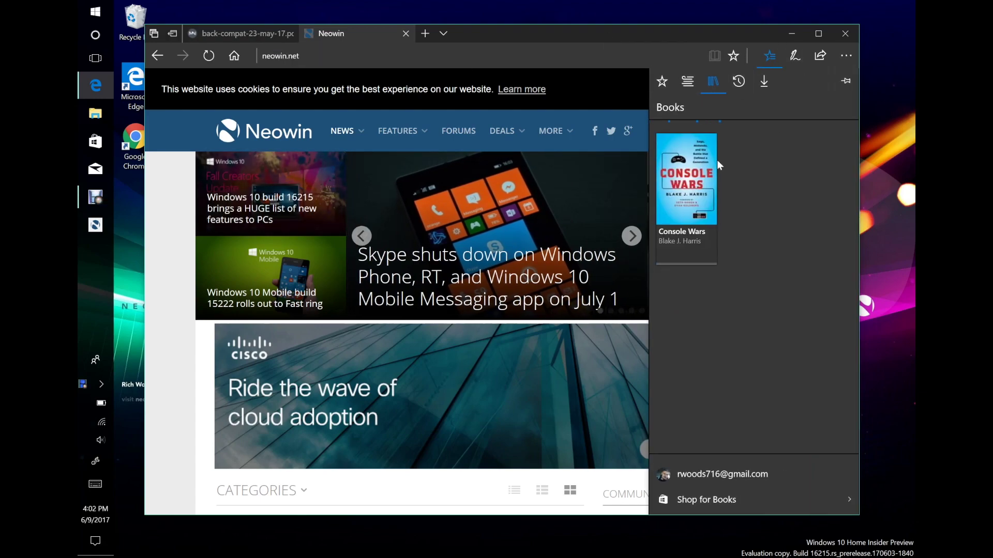
{"action": "left_click", "coordinate": [691, 183]}
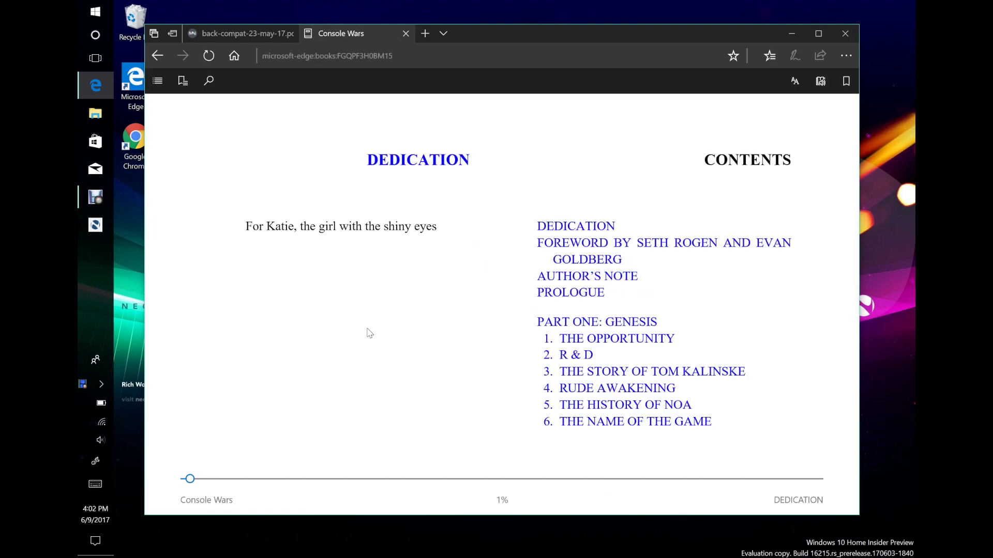
- Highlight 'girl with the shiny eyes' in the dedication in pink
{"action": "left_click_drag", "start_coordinate": [319, 226], "coordinate": [437, 226]}
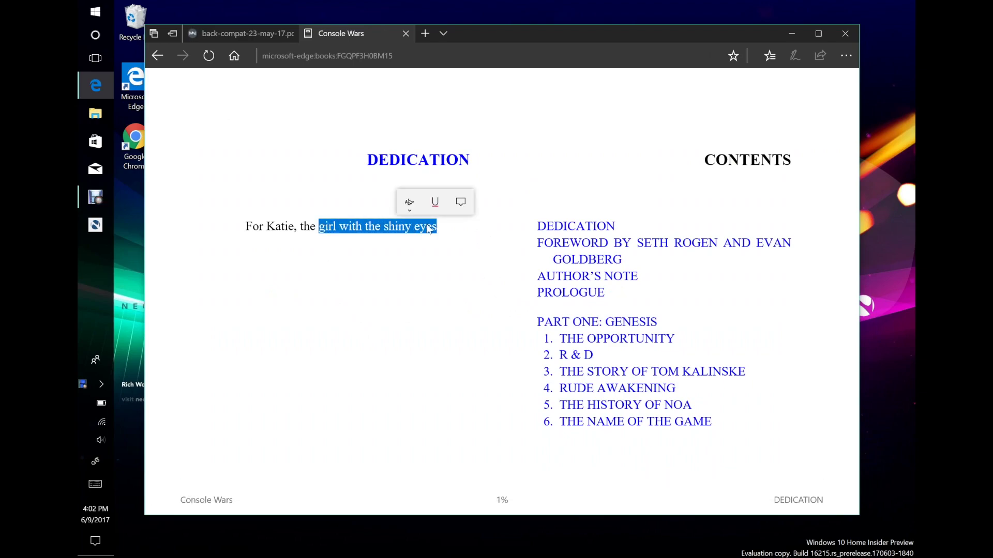
{"action": "left_click", "coordinate": [411, 210]}
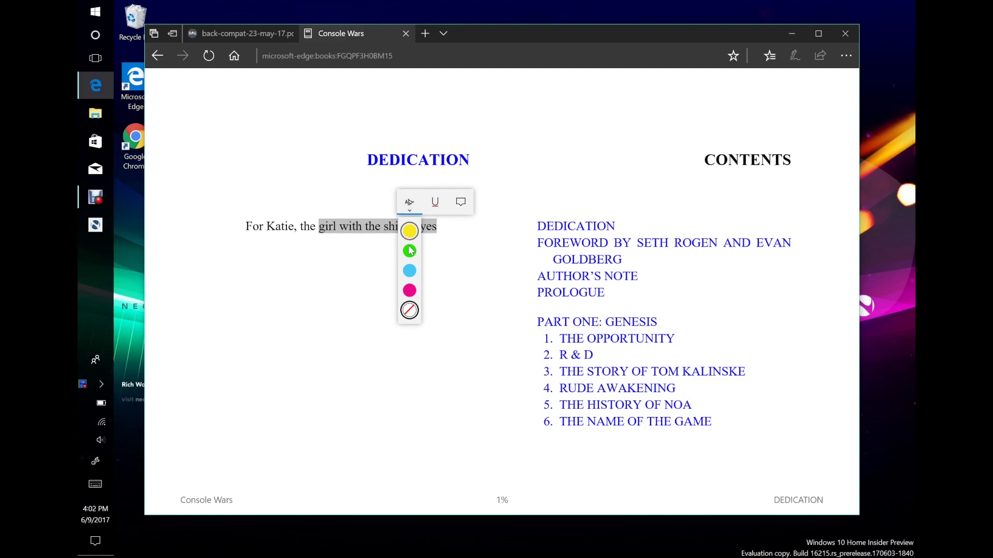
{"action": "left_click", "coordinate": [410, 291]}
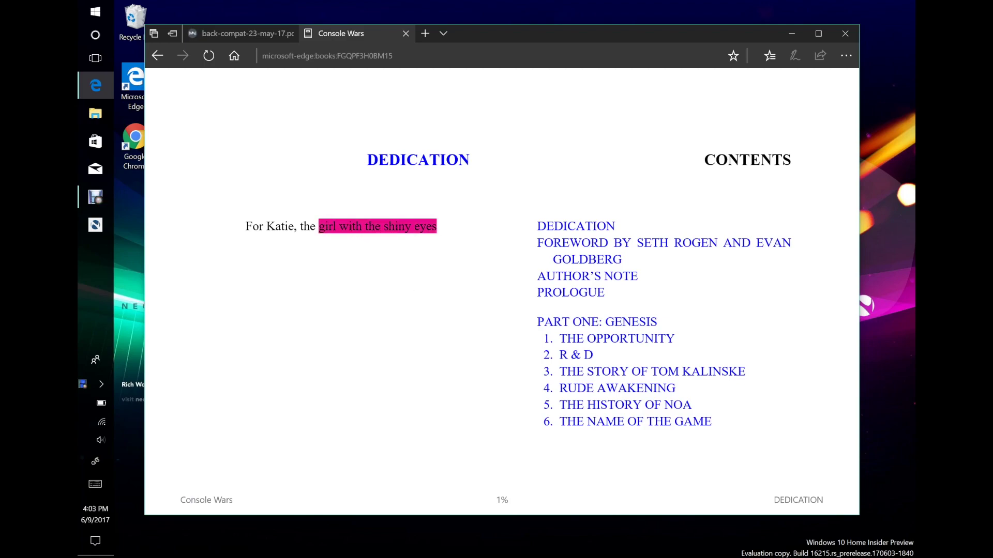
{"action": "left_click", "coordinate": [341, 232]}
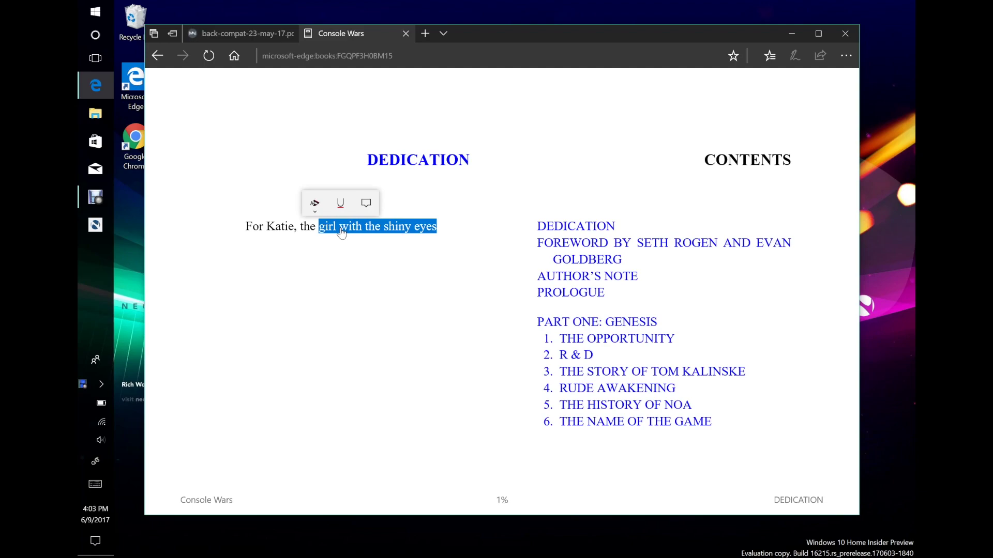
- Attach a note reading 'Testing' to the pink highlight
{"action": "left_click", "coordinate": [366, 211]}
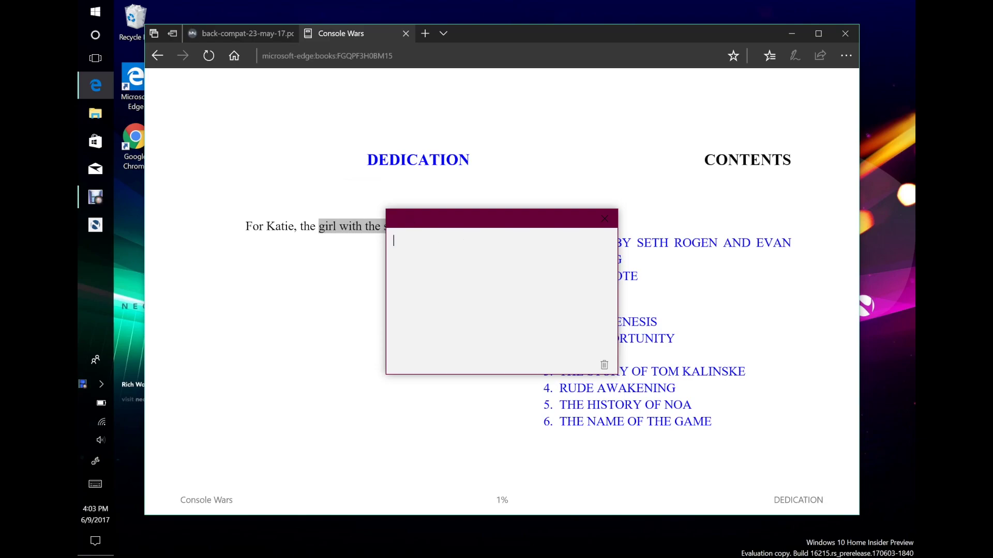
{"action": "type", "text": "Teasting"}
{"action": "key", "text": "BackSpace"}
{"action": "key", "text": "BackSpace"}
{"action": "key", "text": "BackSpace"}
{"action": "key", "text": "BackSpace"}
{"action": "key", "text": "BackSpace"}
{"action": "key", "text": "BackSpace"}
{"action": "type", "text": "sting"}
- Close and recheck the note, then switch to the Xbox backward-compatibility PDF tab
{"action": "left_click", "coordinate": [607, 223]}
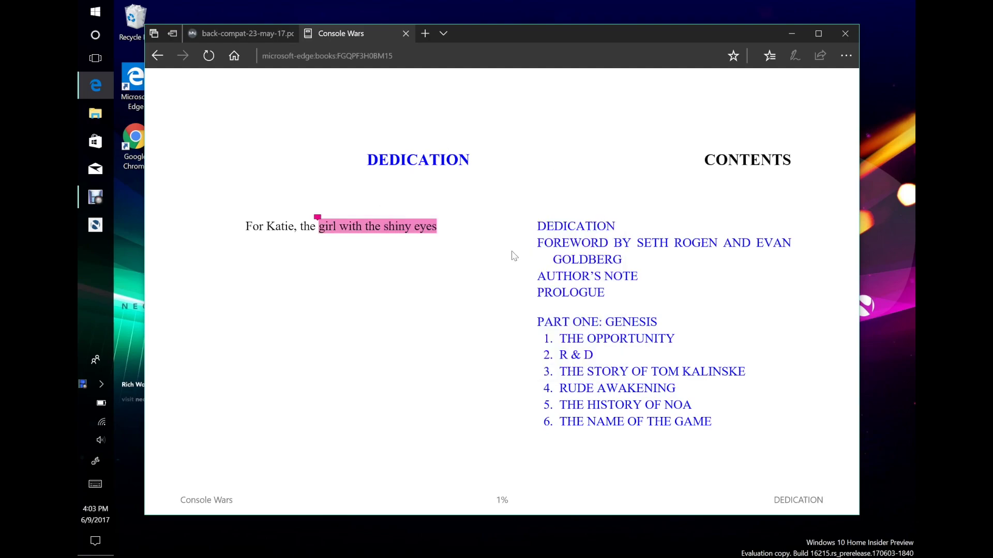
{"action": "left_click", "coordinate": [317, 218]}
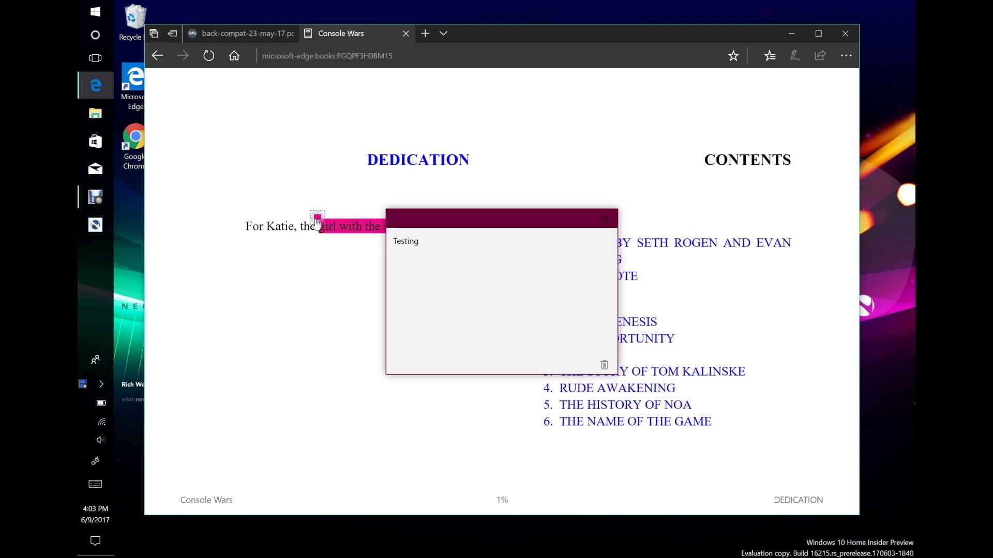
{"action": "left_click", "coordinate": [606, 221]}
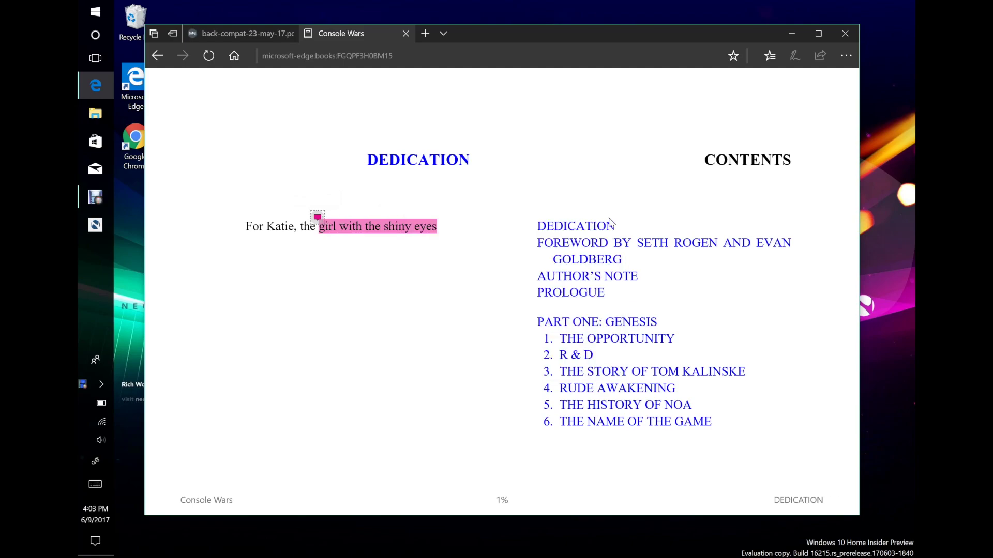
{"action": "key", "text": "ctrl+Tab"}
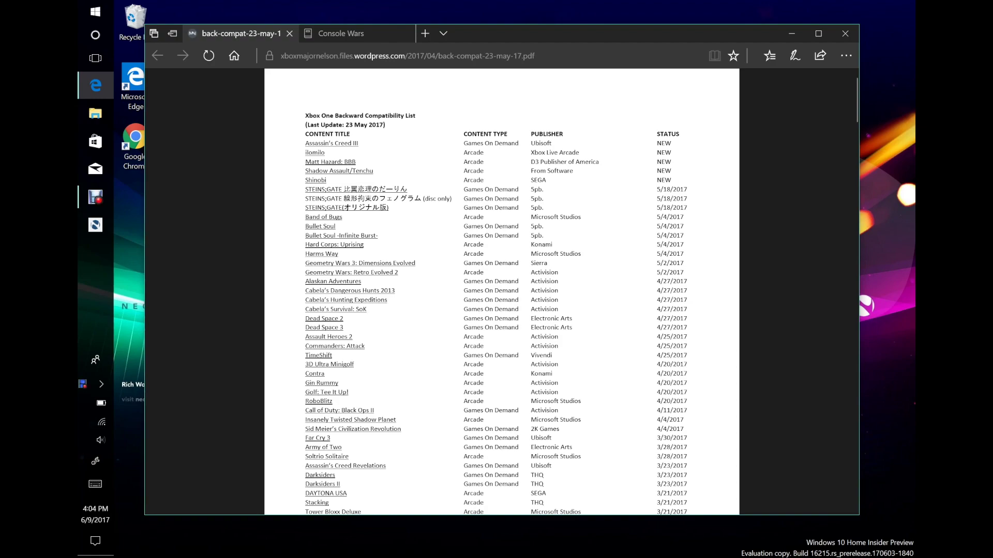
{"action": "left_click_drag", "start_coordinate": [538, 162], "coordinate": [657, 162]}
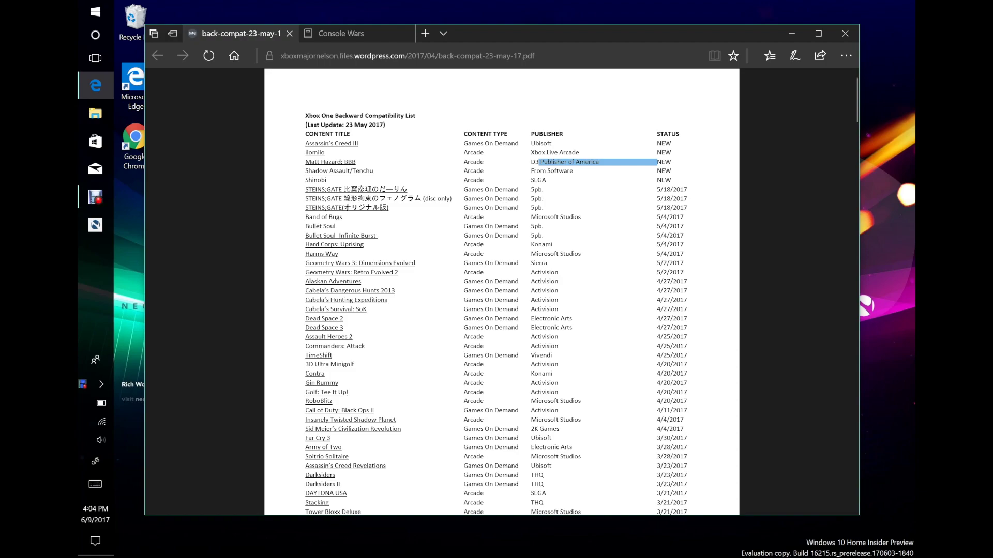
{"action": "key", "text": "Escape"}
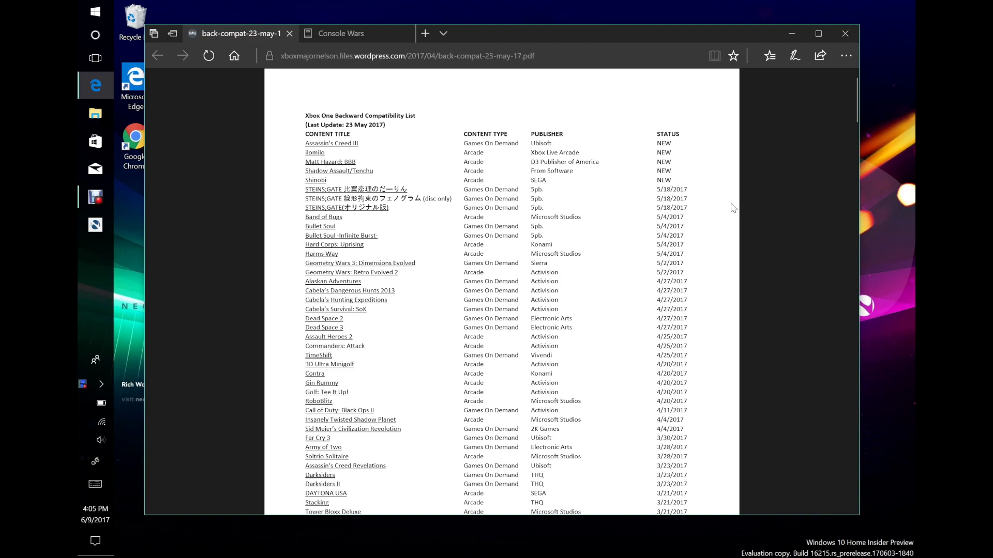
- Close Microsoft Edge, confirming Close all for every open tab
{"action": "left_click", "coordinate": [845, 34]}
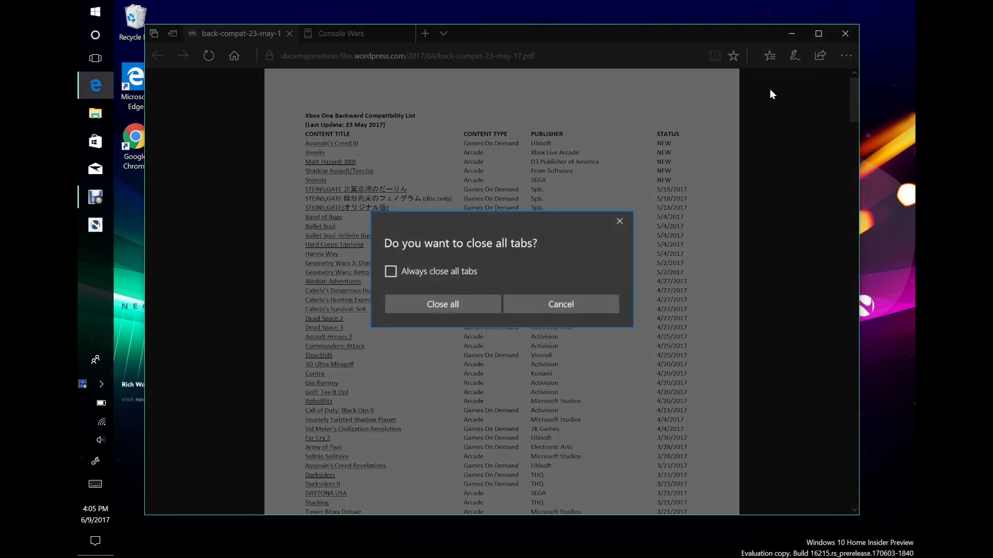
{"action": "left_click", "coordinate": [445, 306]}
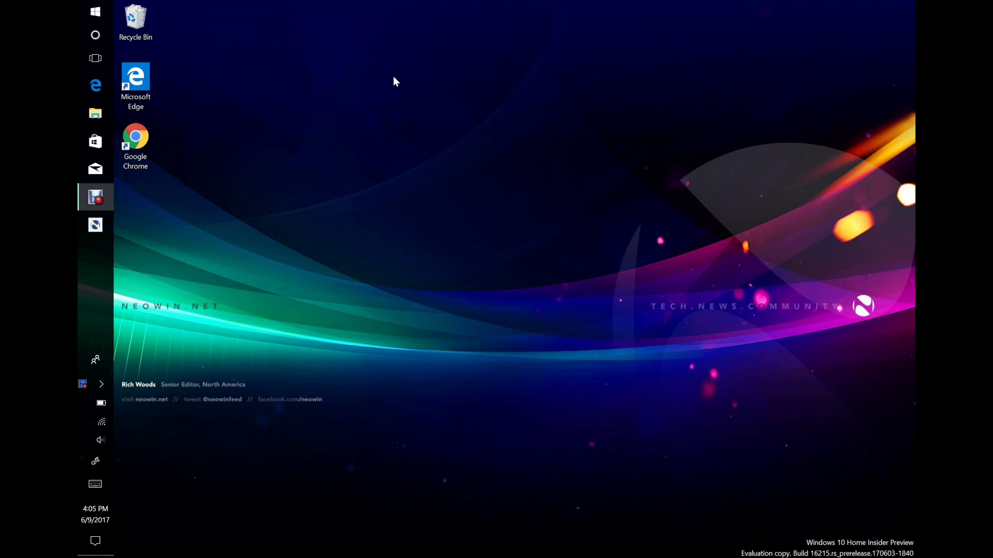
{"action": "left_click", "coordinate": [78, 12]}
- Open Settings > Cortana > Permissions & history and review what Cortana can access on this device
{"action": "left_click", "coordinate": [129, 343]}
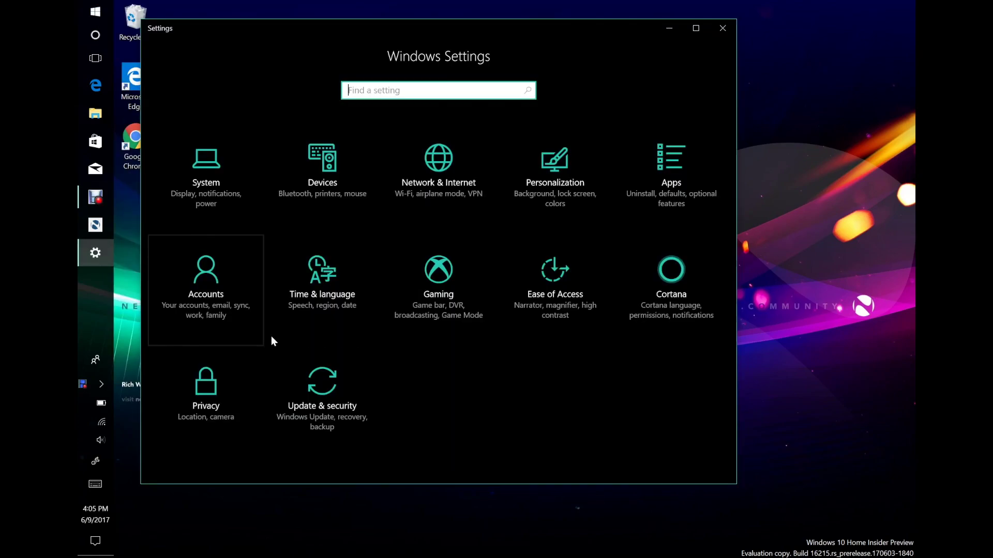
{"action": "left_click", "coordinate": [681, 288]}
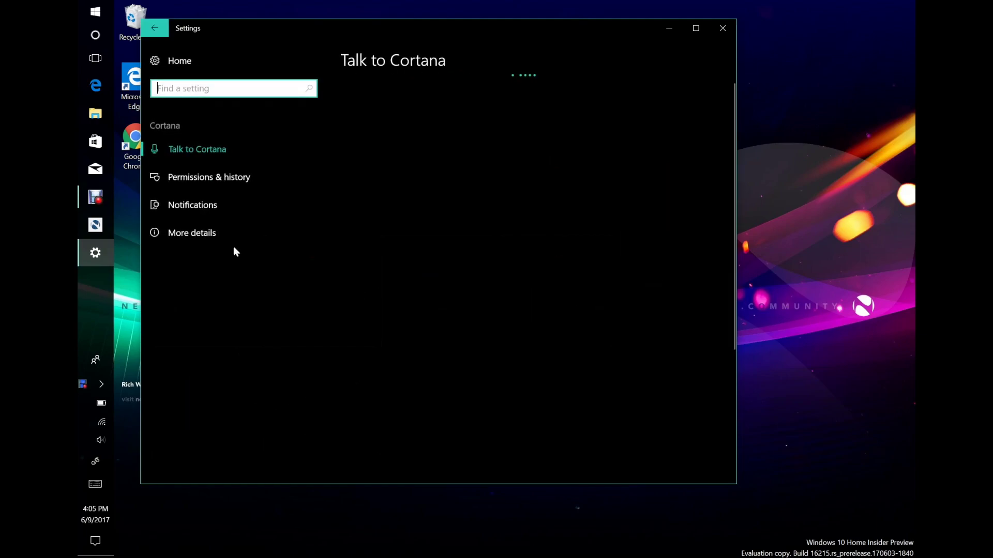
{"action": "left_click", "coordinate": [203, 179]}
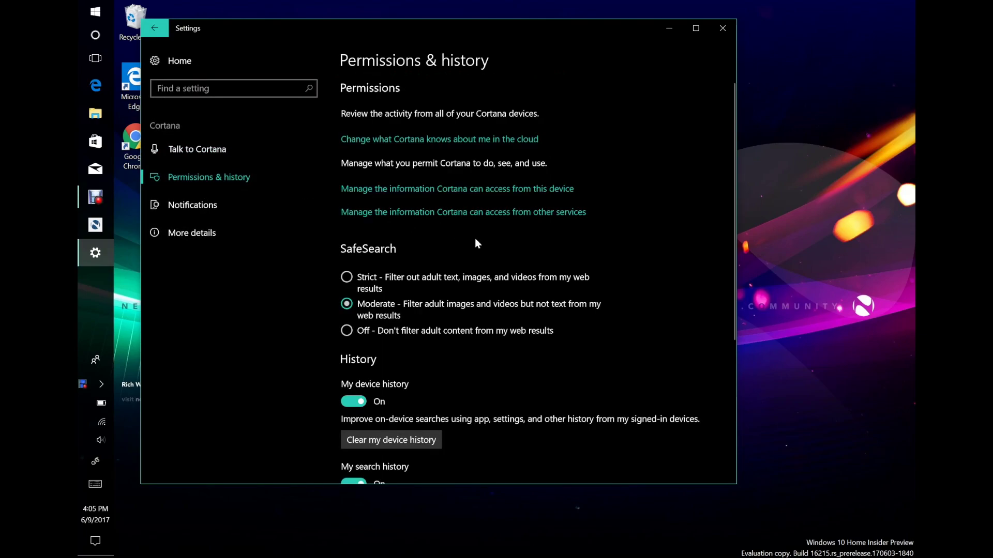
{"action": "scroll", "coordinate": [481, 282], "scroll_direction": "down", "scroll_amount": 3}
{"action": "scroll", "coordinate": [480, 285], "scroll_direction": "up", "scroll_amount": 3}
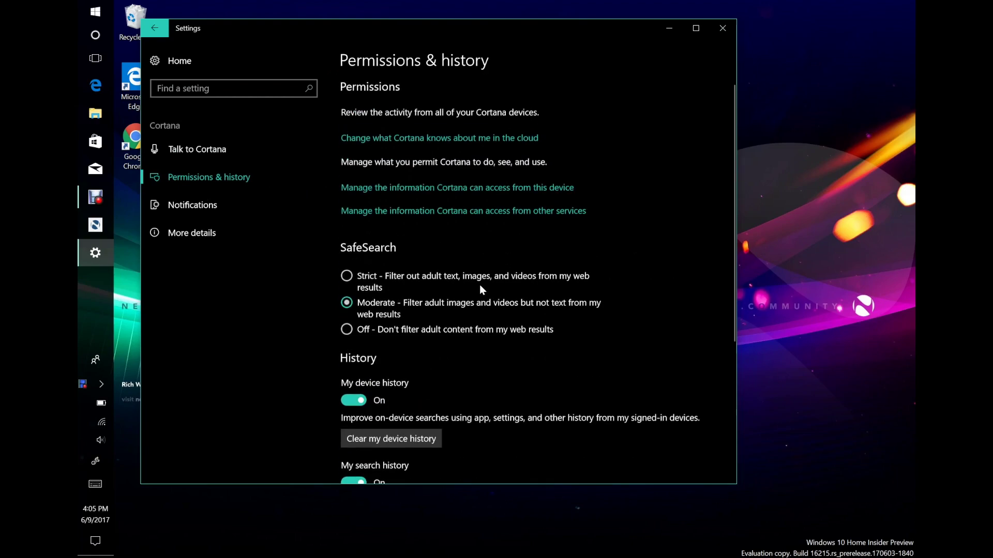
{"action": "left_click", "coordinate": [441, 189]}
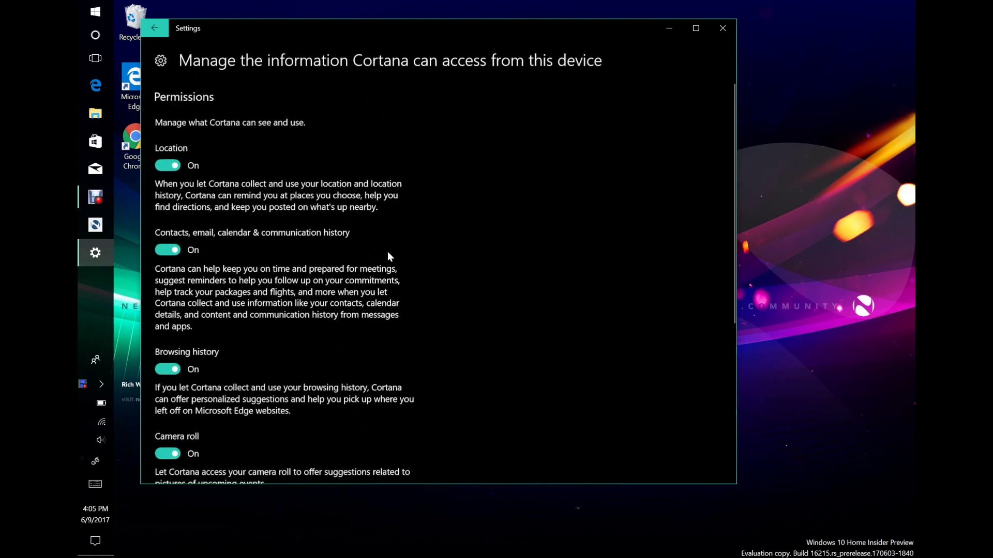
{"action": "scroll", "coordinate": [387, 259], "scroll_direction": "down", "scroll_amount": 5}
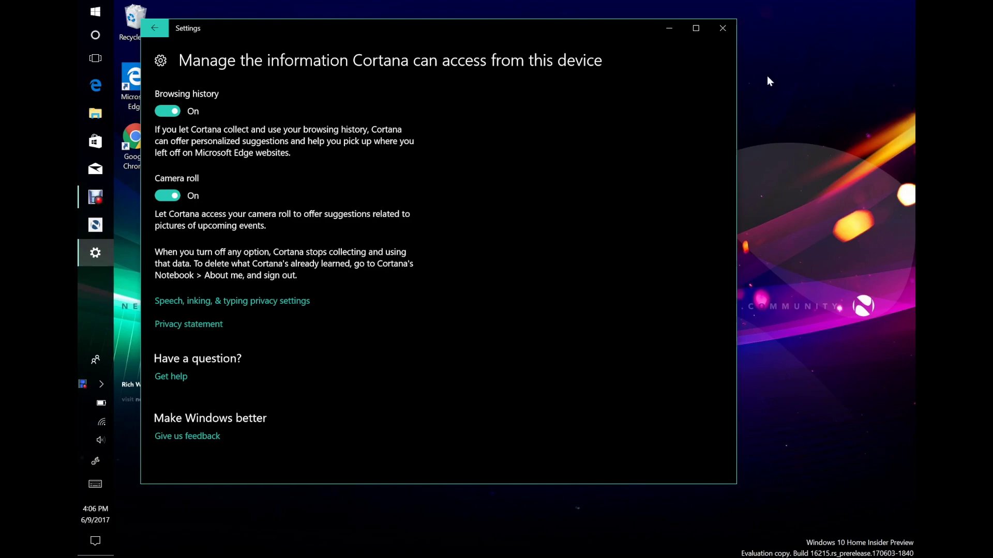
{"action": "left_click", "coordinate": [157, 35]}
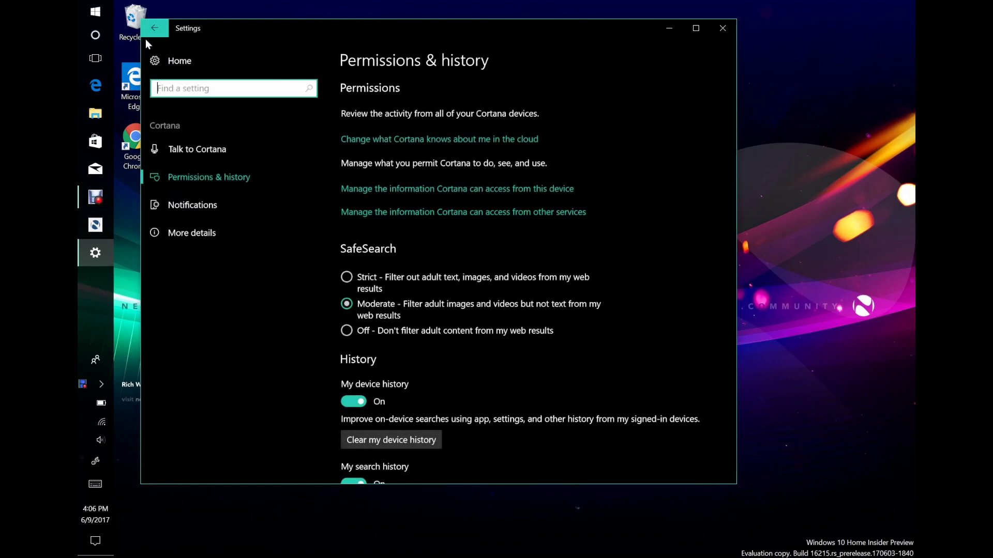
- Go to Devices > Pen & Windows Ink and keep the press-and-hold pen shortcut as Cortana Lasso
{"action": "left_click", "coordinate": [154, 29]}
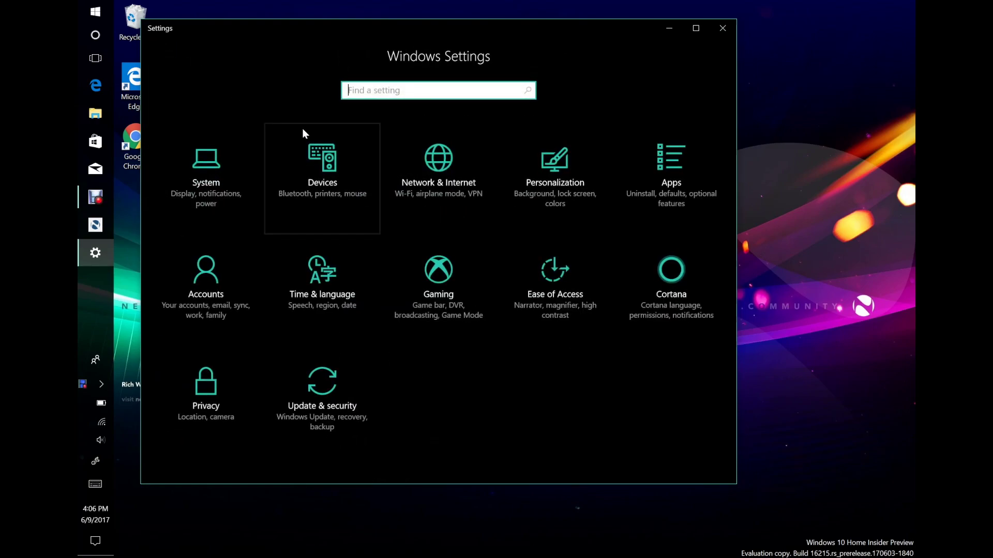
{"action": "left_click", "coordinate": [337, 181]}
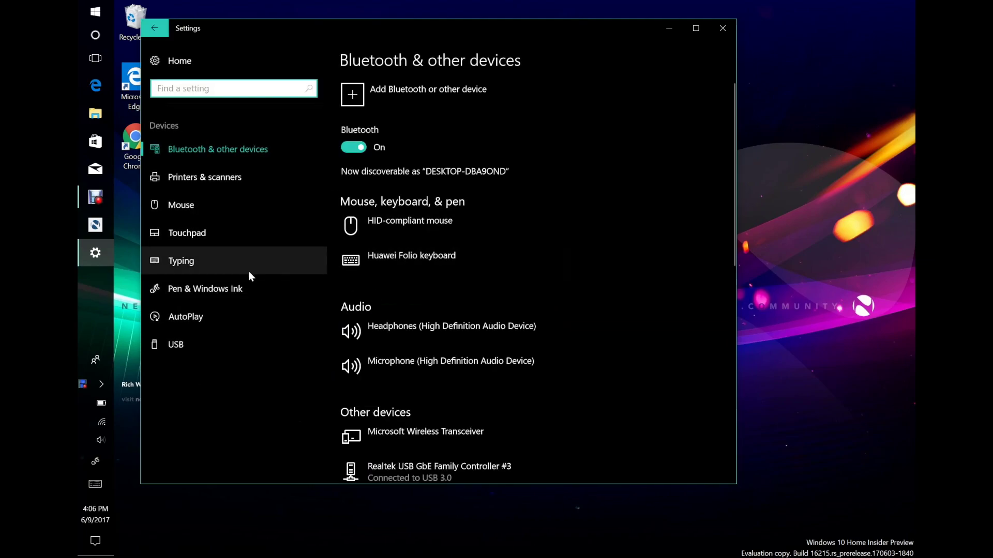
{"action": "left_click", "coordinate": [244, 290]}
{"action": "scroll", "coordinate": [509, 292], "scroll_direction": "down", "scroll_amount": 4}
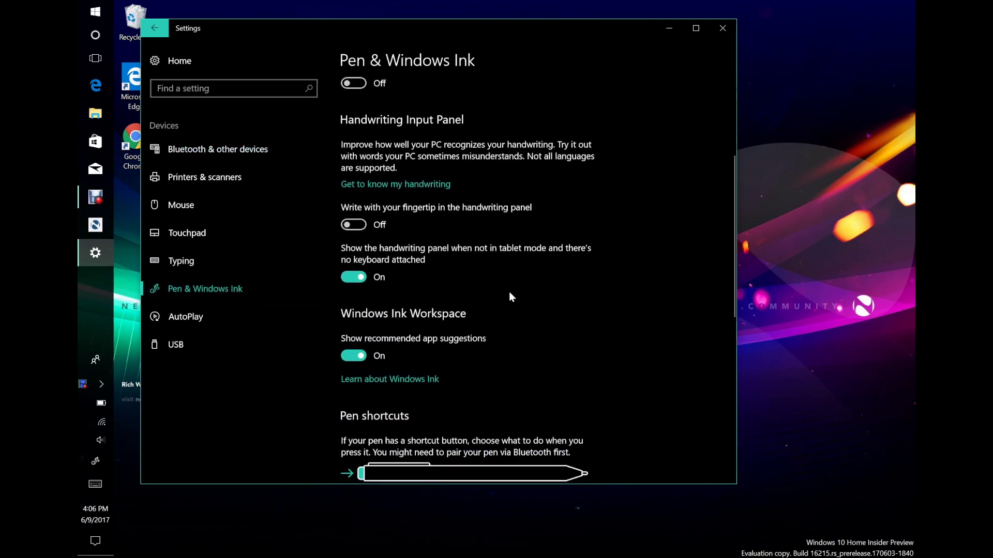
{"action": "scroll", "coordinate": [509, 292], "scroll_direction": "down", "scroll_amount": 5}
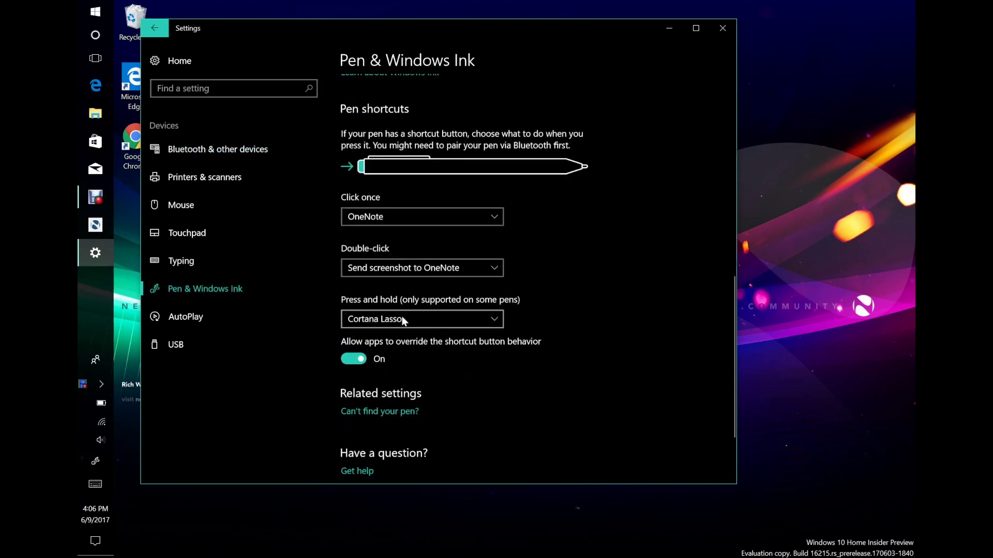
{"action": "left_click", "coordinate": [464, 324]}
{"action": "left_click", "coordinate": [465, 324]}
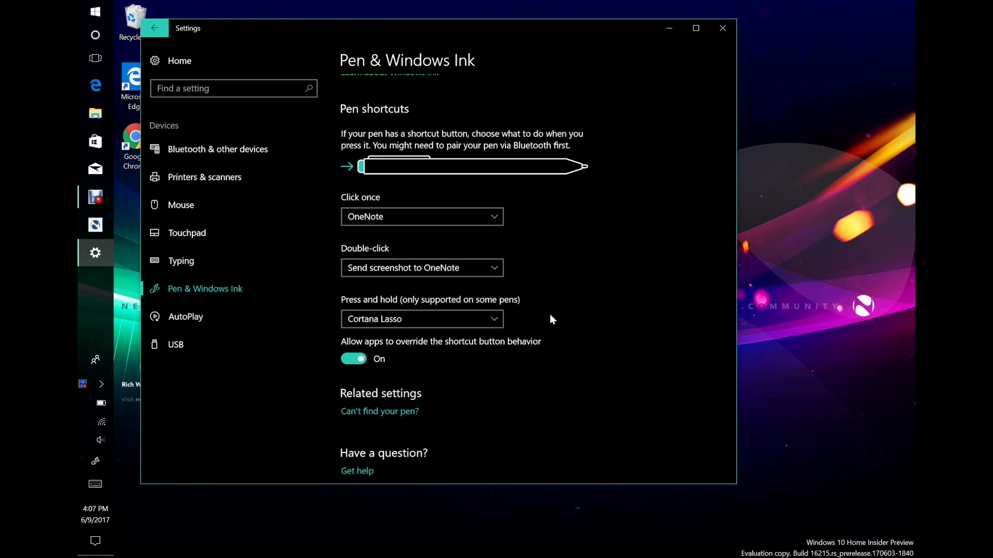
- Close Settings and launch OneNote from the Start menu
{"action": "left_click", "coordinate": [730, 33]}
{"action": "left_click", "coordinate": [89, 6]}
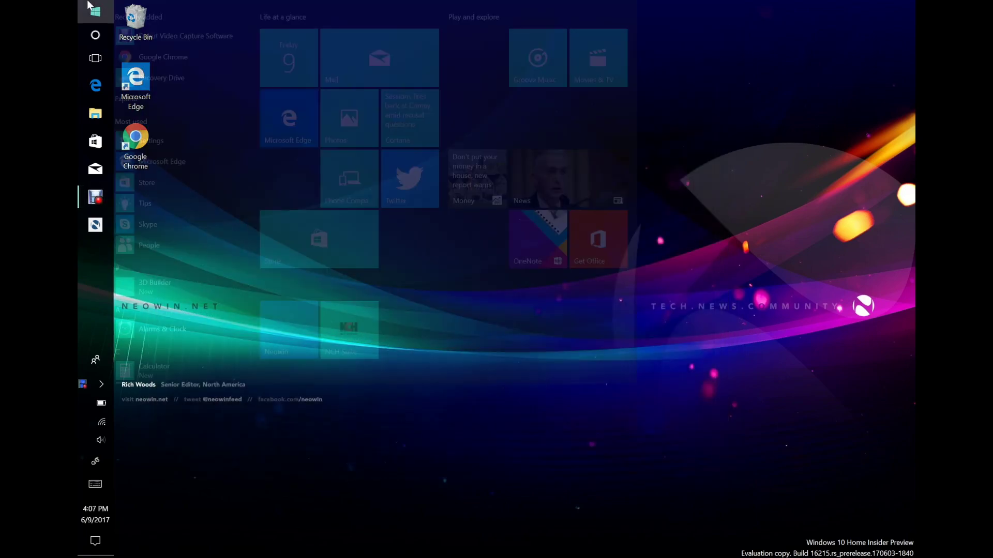
{"action": "scroll", "coordinate": [203, 246], "scroll_direction": "down", "scroll_amount": 15}
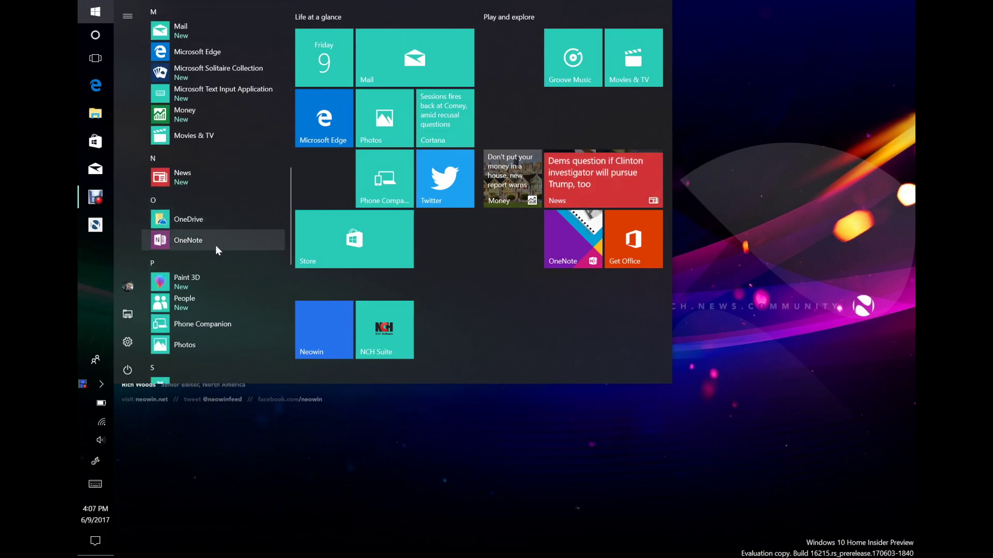
{"action": "left_click", "coordinate": [216, 247]}
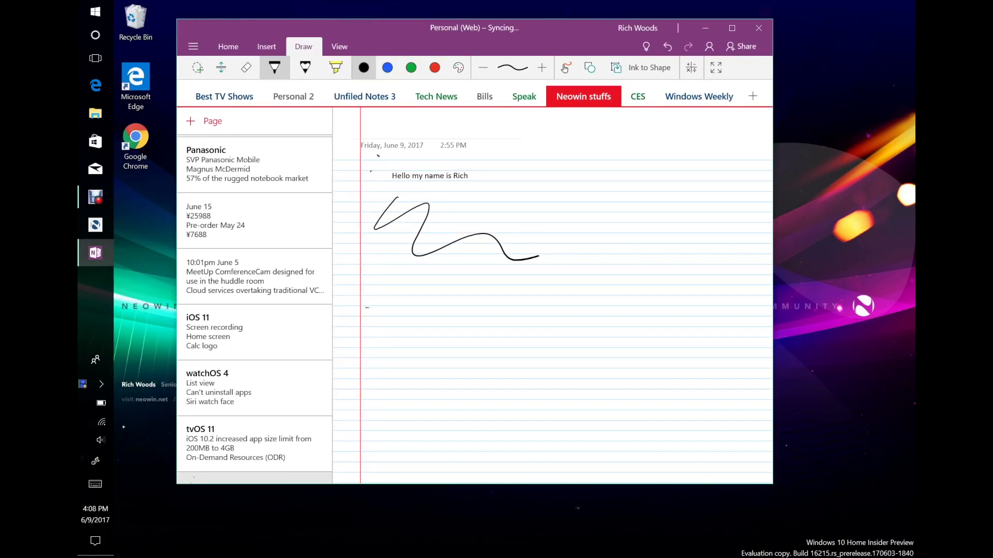
- Bring up the touch keyboard and switch it to the handwriting panel
{"action": "left_click", "coordinate": [96, 484]}
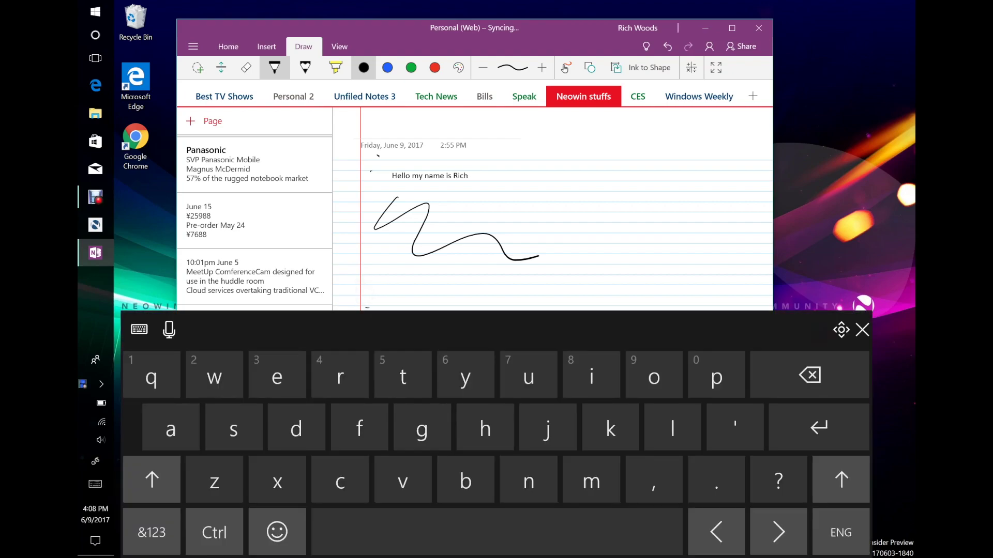
{"action": "left_click", "coordinate": [140, 330]}
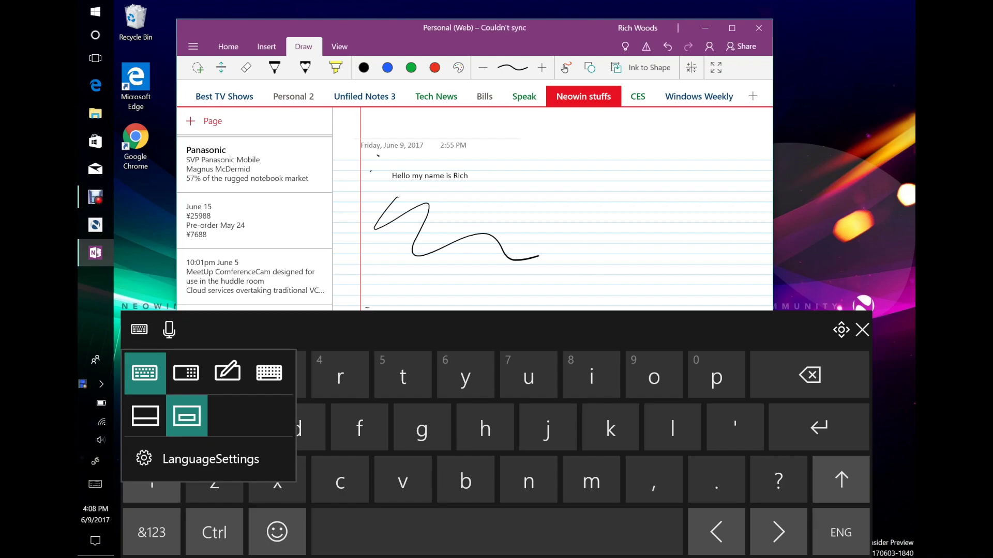
{"action": "left_click", "coordinate": [228, 372]}
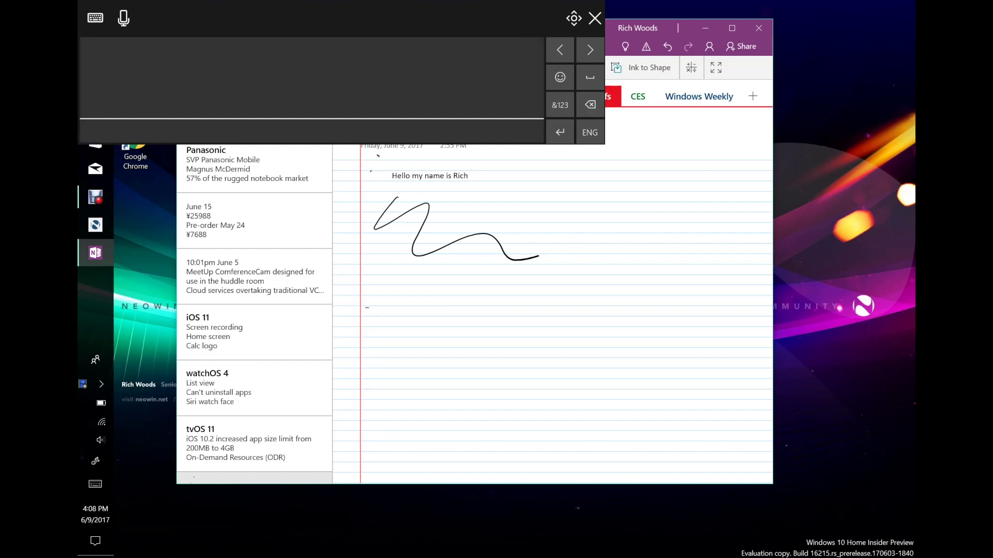
- Handwrite 'Hello my name is Rich' with the pen, adding a correction stroke on 'is'
{"action": "left_click_drag", "start_coordinate": [110, 69], "coordinate": [117, 108]}
{"action": "mouse_move", "coordinate": [139, 64]}
{"action": "left_mouse_down"}
{"action": "mouse_move", "coordinate": [133, 120]}
{"action": "mouse_move", "coordinate": [143, 102]}
{"action": "left_mouse_up"}
{"action": "left_click_drag", "start_coordinate": [141, 108], "coordinate": [173, 118]}
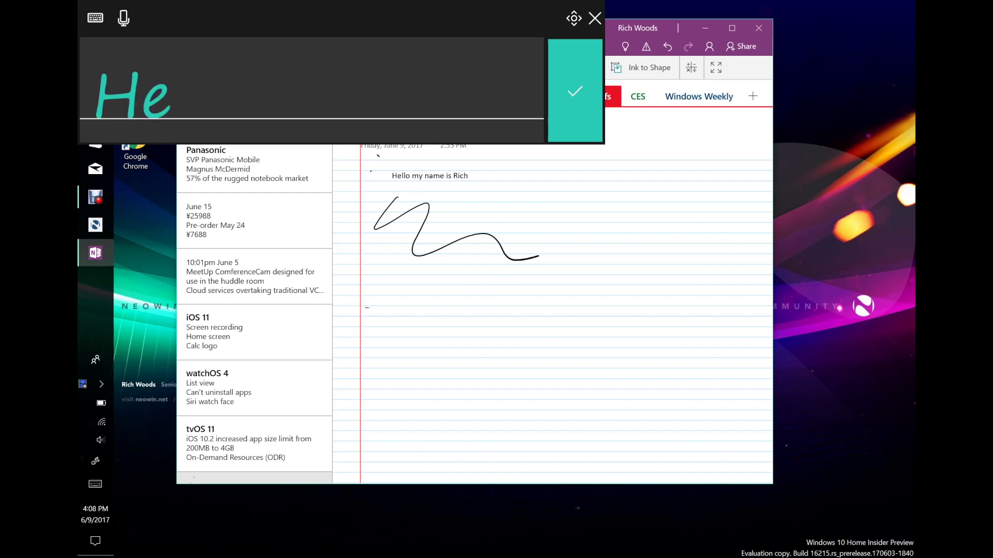
{"action": "mouse_move", "coordinate": [181, 80]}
{"action": "left_mouse_down"}
{"action": "mouse_move", "coordinate": [177, 118]}
{"action": "mouse_move", "coordinate": [214, 102]}
{"action": "mouse_move", "coordinate": [302, 113]}
{"action": "left_mouse_up"}
{"action": "mouse_move", "coordinate": [309, 96]}
{"action": "left_mouse_down"}
{"action": "mouse_move", "coordinate": [297, 126]}
{"action": "mouse_move", "coordinate": [362, 91]}
{"action": "mouse_move", "coordinate": [369, 118]}
{"action": "left_mouse_up"}
{"action": "mouse_move", "coordinate": [389, 102]}
{"action": "left_mouse_down"}
{"action": "mouse_move", "coordinate": [393, 112]}
{"action": "mouse_move", "coordinate": [431, 114]}
{"action": "mouse_move", "coordinate": [452, 103]}
{"action": "mouse_move", "coordinate": [511, 116]}
{"action": "left_mouse_up"}
{"action": "left_click", "coordinate": [501, 83]}
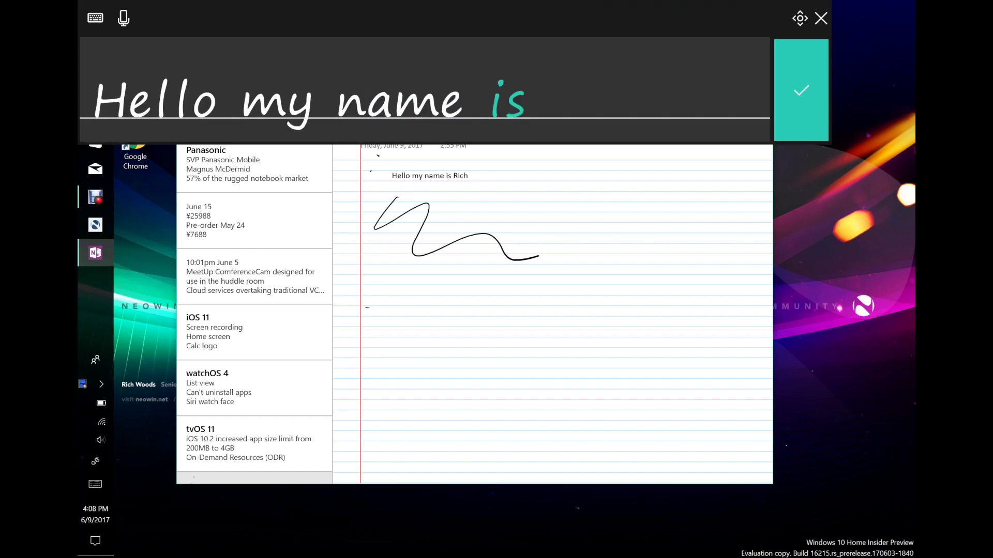
{"action": "mouse_move", "coordinate": [561, 65]}
{"action": "left_mouse_down"}
{"action": "mouse_move", "coordinate": [547, 106]}
{"action": "mouse_move", "coordinate": [568, 106]}
{"action": "left_mouse_up"}
{"action": "mouse_move", "coordinate": [578, 98]}
{"action": "left_mouse_down"}
{"action": "mouse_move", "coordinate": [574, 110]}
{"action": "mouse_move", "coordinate": [623, 102]}
{"action": "mouse_move", "coordinate": [644, 82]}
{"action": "mouse_move", "coordinate": [652, 105]}
{"action": "left_mouse_up"}
{"action": "left_click", "coordinate": [586, 79]}
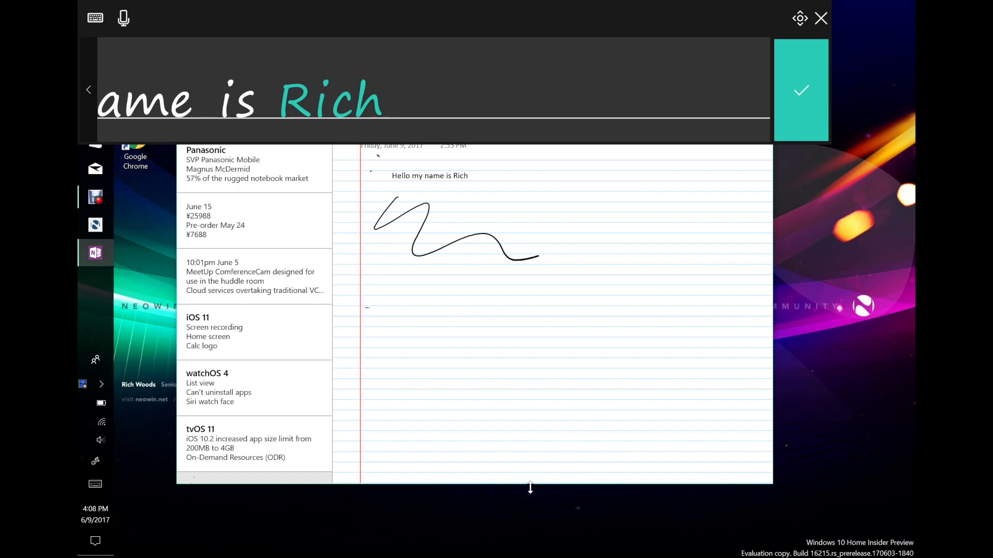
{"action": "left_click_drag", "start_coordinate": [241, 63], "coordinate": [237, 109]}
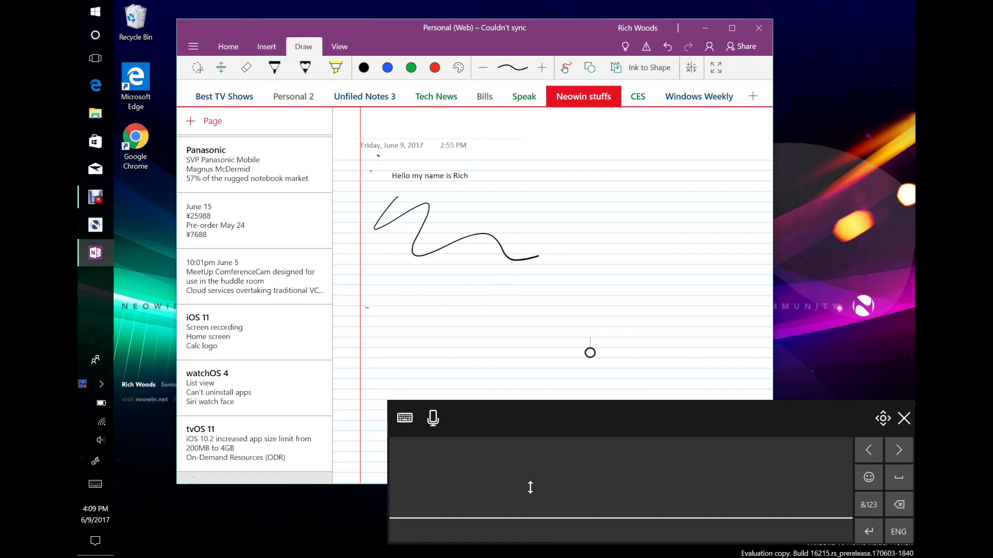
- Switch the touch keyboard to the compact one-handed layout and move it up and right
{"action": "left_click", "coordinate": [405, 418]}
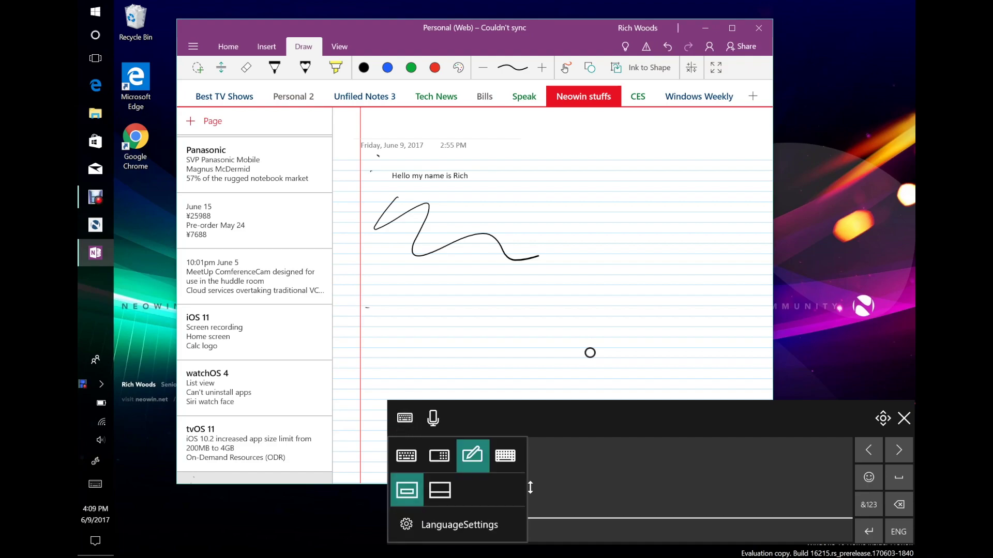
{"action": "left_click", "coordinate": [439, 456]}
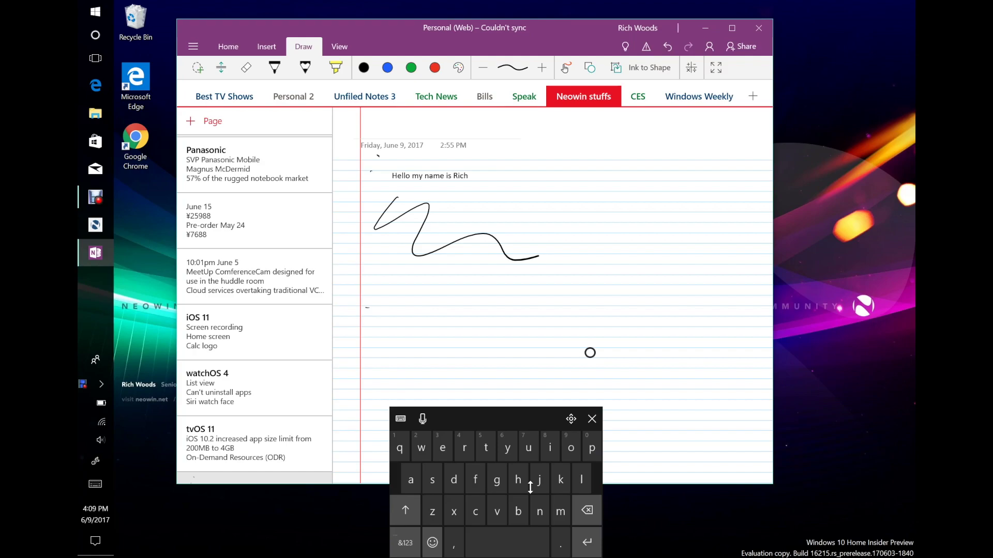
{"action": "left_click", "coordinate": [570, 419]}
{"action": "left_click_drag", "start_coordinate": [571, 419], "coordinate": [549, 387]}
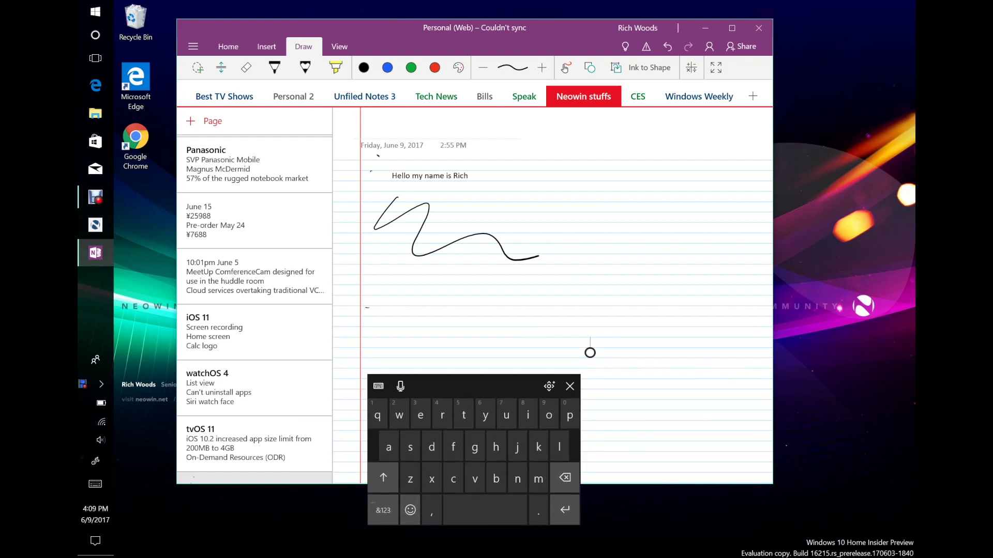
- Shape-write 'Hello y have is hello' onto the OneNote page, moving the keyboard to the bottom-right
{"action": "left_click", "coordinate": [384, 478]}
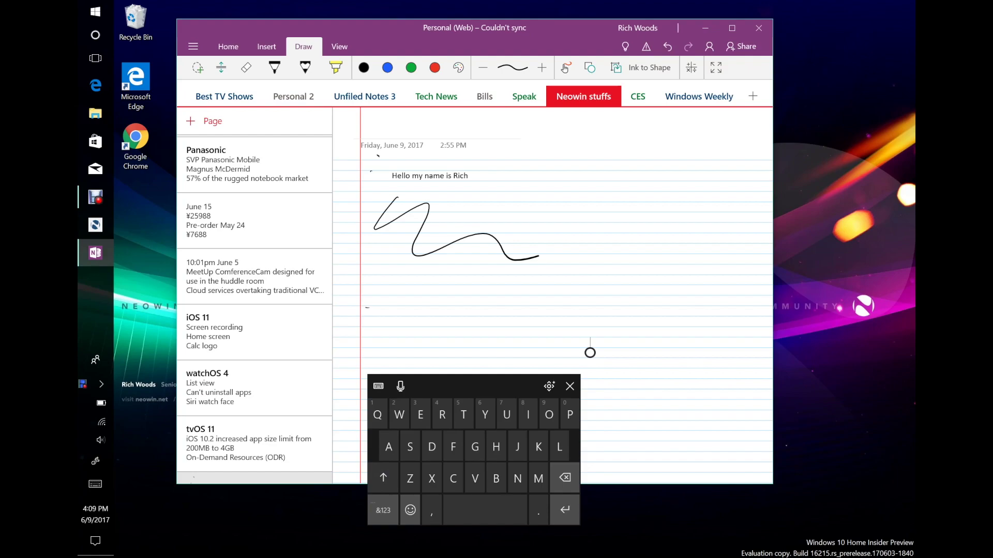
{"action": "mouse_move", "coordinate": [484, 413]}
{"action": "left_mouse_down"}
{"action": "mouse_move", "coordinate": [496, 446]}
{"action": "mouse_move", "coordinate": [416, 405]}
{"action": "mouse_move", "coordinate": [549, 414]}
{"action": "left_mouse_up"}
{"action": "type", "text": "y"}
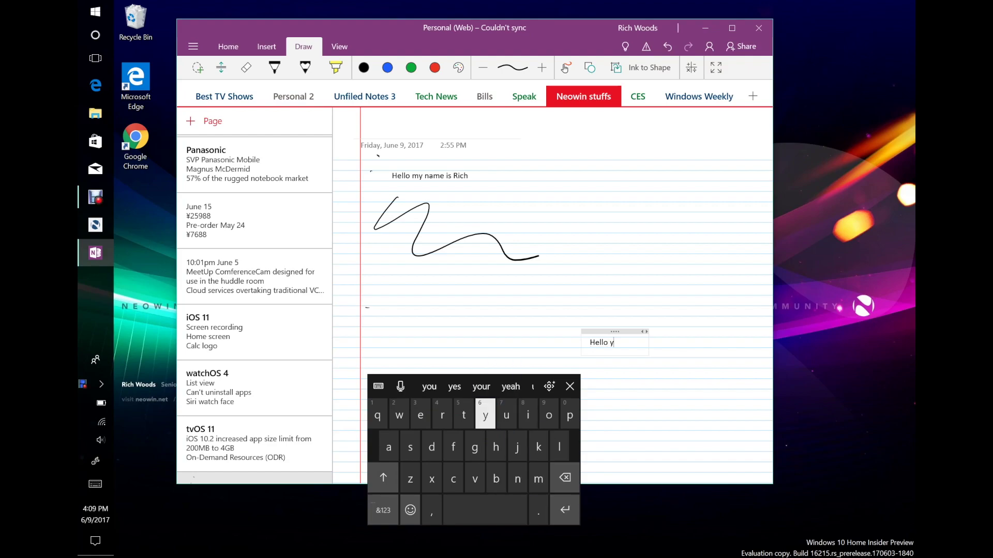
{"action": "mouse_move", "coordinate": [496, 447]}
{"action": "left_mouse_down"}
{"action": "mouse_move", "coordinate": [475, 479]}
{"action": "mouse_move", "coordinate": [420, 415]}
{"action": "left_mouse_up"}
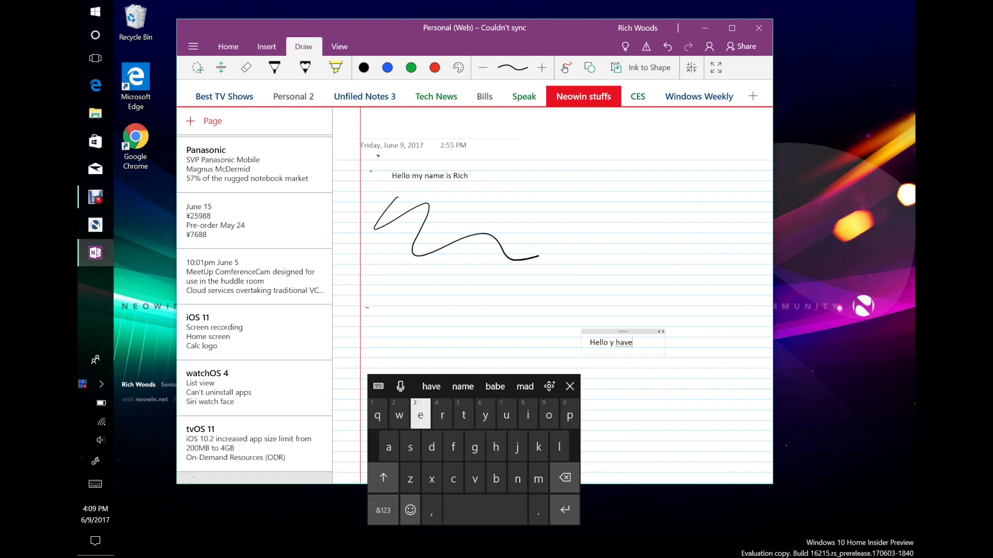
{"action": "type", "text": "is"}
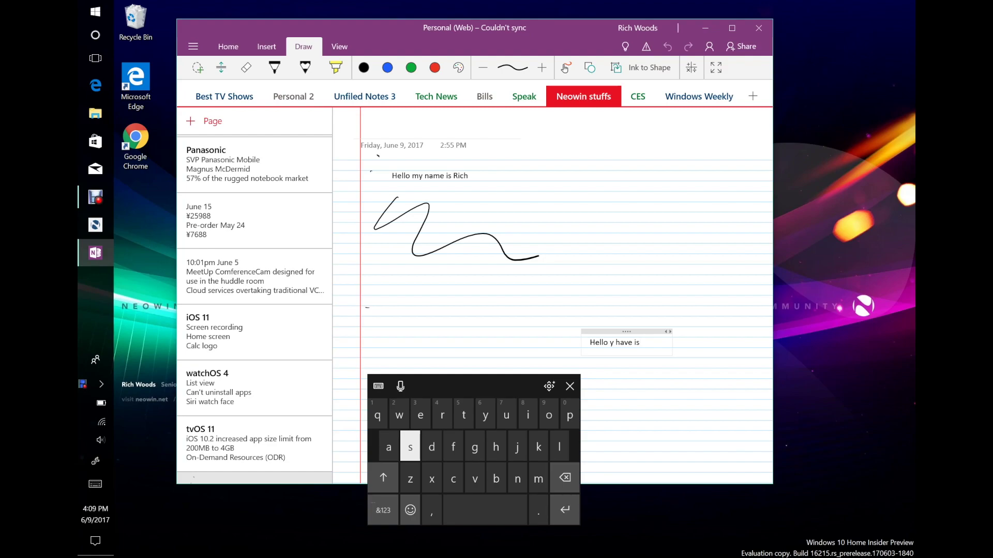
{"action": "left_click_drag", "start_coordinate": [549, 386], "coordinate": [884, 413]}
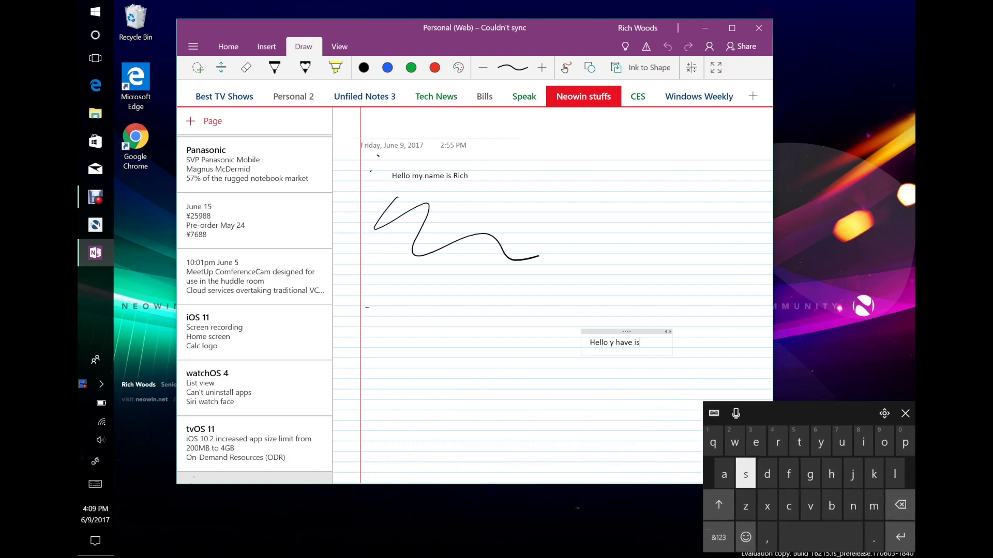
{"action": "left_click_drag", "start_coordinate": [832, 475], "coordinate": [885, 443]}
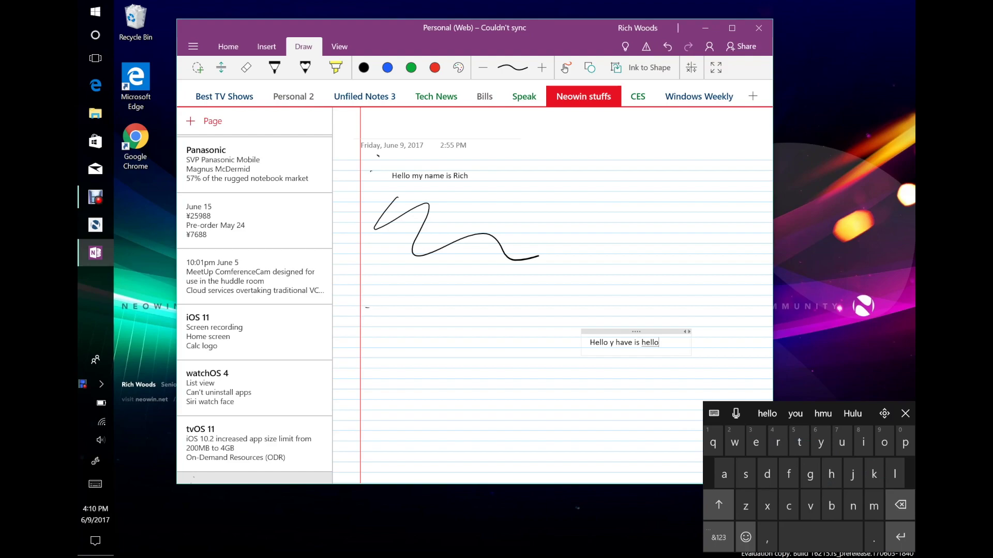
- Dock the one-handed keyboard to the left, then switch back to the full-width docked layout
{"action": "left_click", "coordinate": [713, 414]}
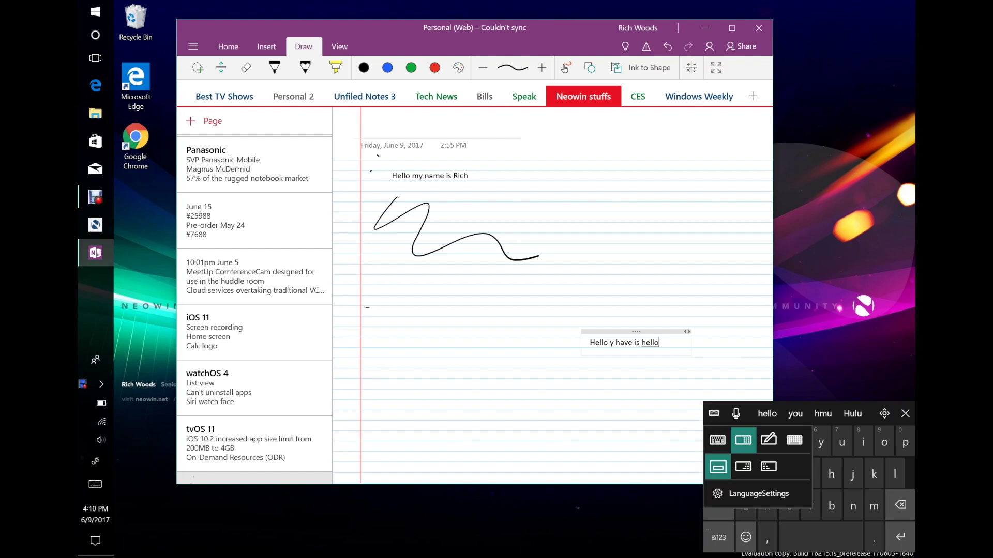
{"action": "left_click", "coordinate": [743, 440]}
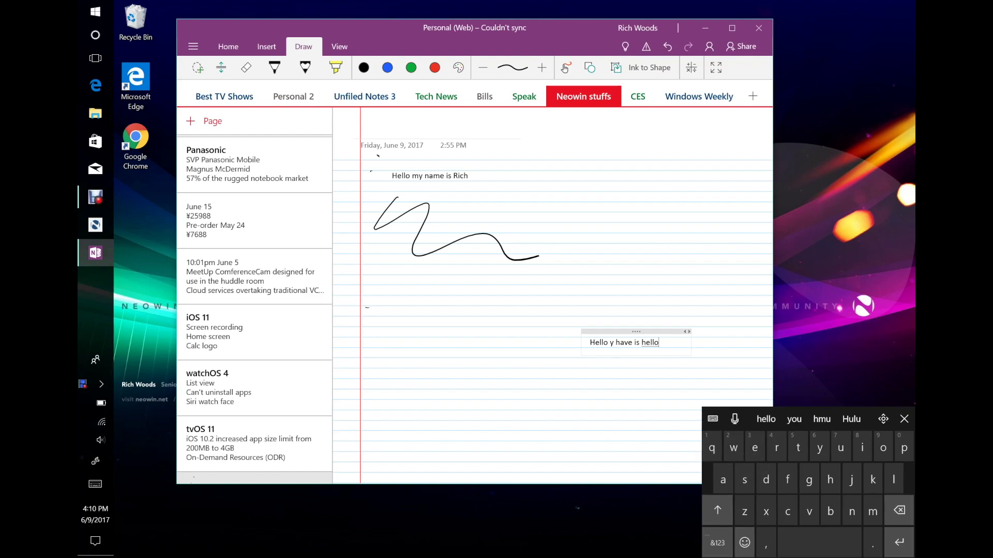
{"action": "left_click", "coordinate": [712, 419]}
{"action": "left_click", "coordinate": [768, 472]}
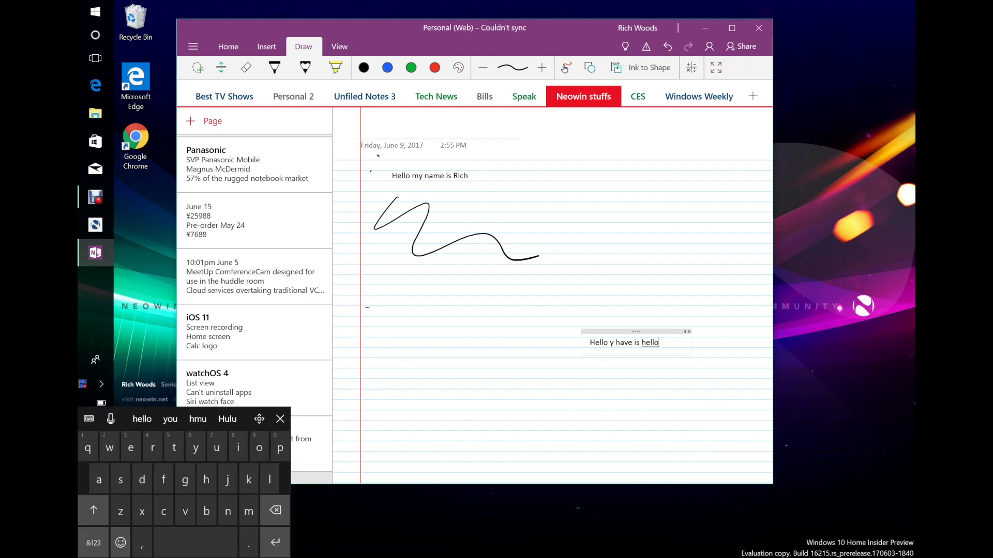
{"action": "left_click", "coordinate": [89, 418]}
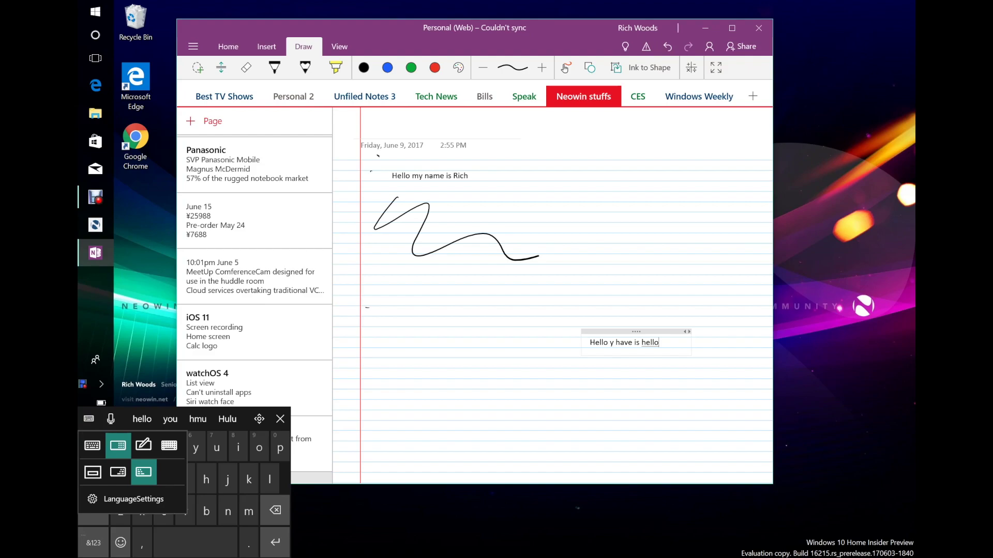
{"action": "left_click", "coordinate": [93, 445]}
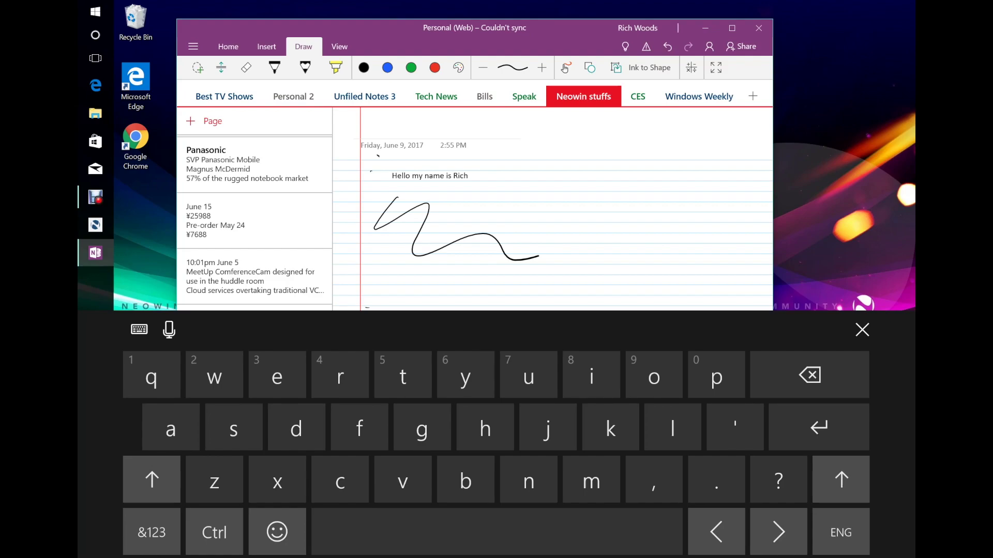
- Scroll through the touch keyboard's emoji collection, then close the keyboard
{"action": "left_click", "coordinate": [278, 532]}
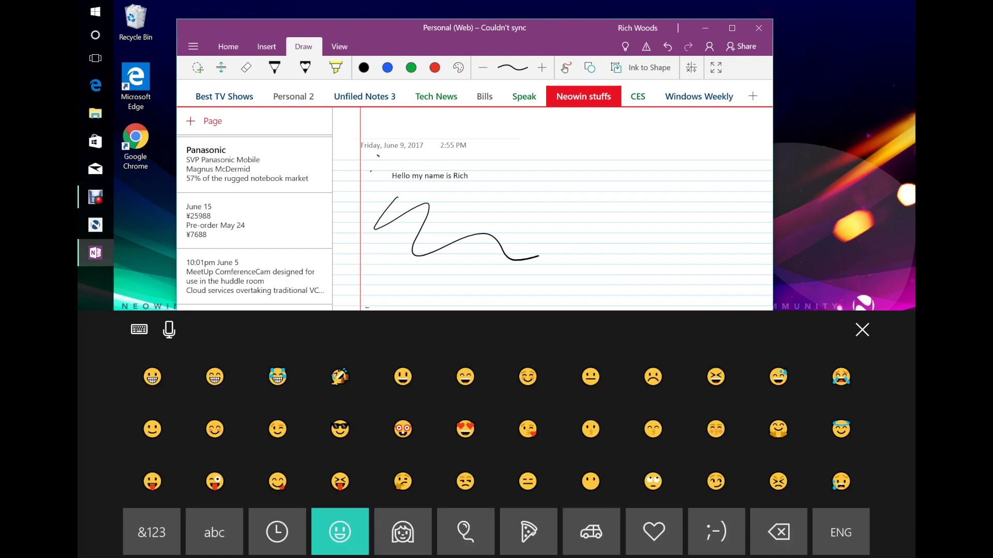
{"action": "scroll", "coordinate": [497, 429], "scroll_direction": "down", "scroll_amount": 5}
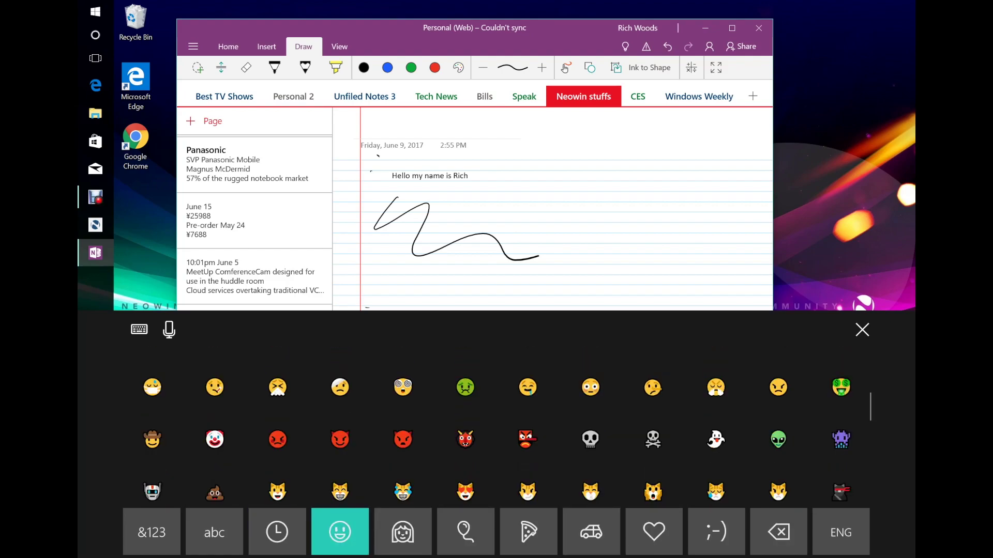
{"action": "scroll", "coordinate": [496, 429], "scroll_direction": "down", "scroll_amount": 10}
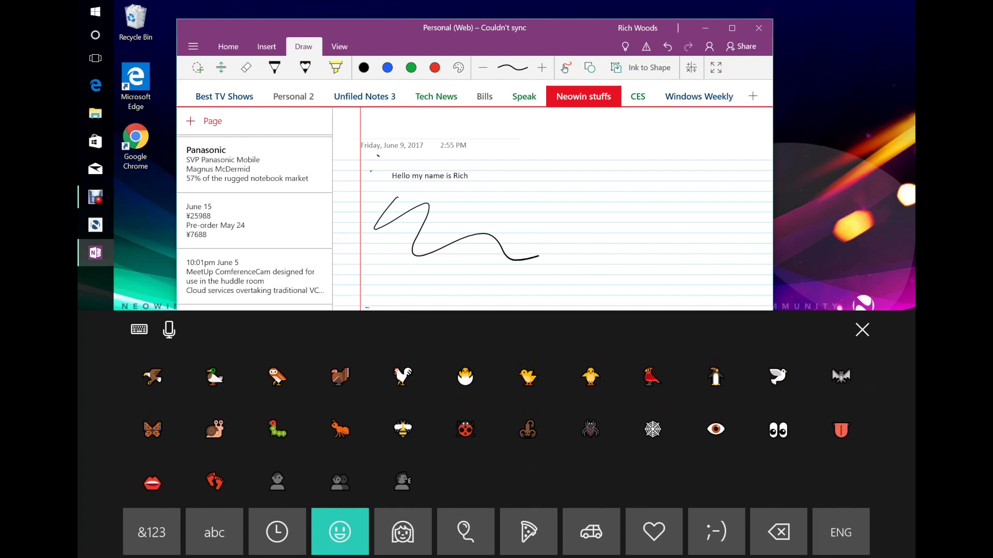
{"action": "scroll", "coordinate": [497, 429], "scroll_direction": "up", "scroll_amount": 10}
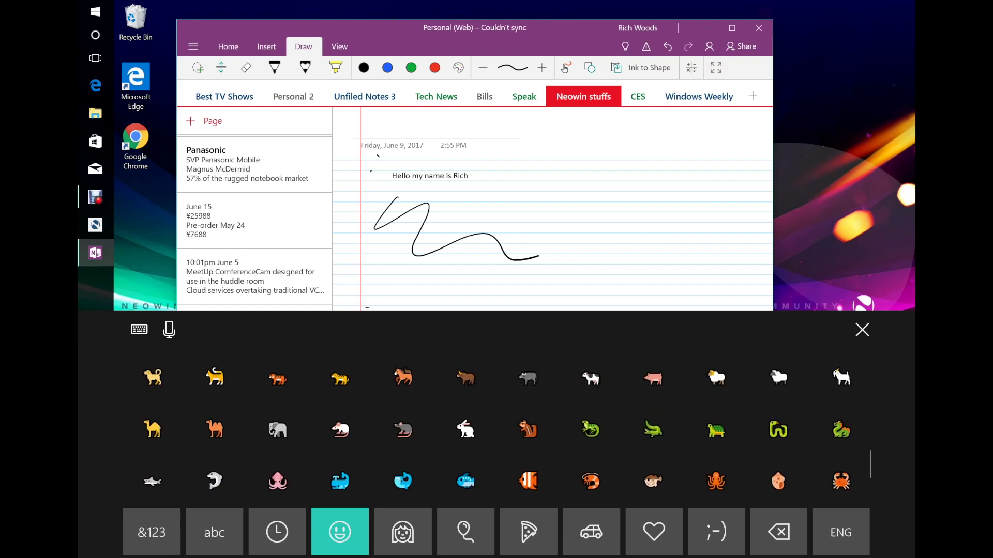
{"action": "scroll", "coordinate": [496, 429], "scroll_direction": "up", "scroll_amount": 5}
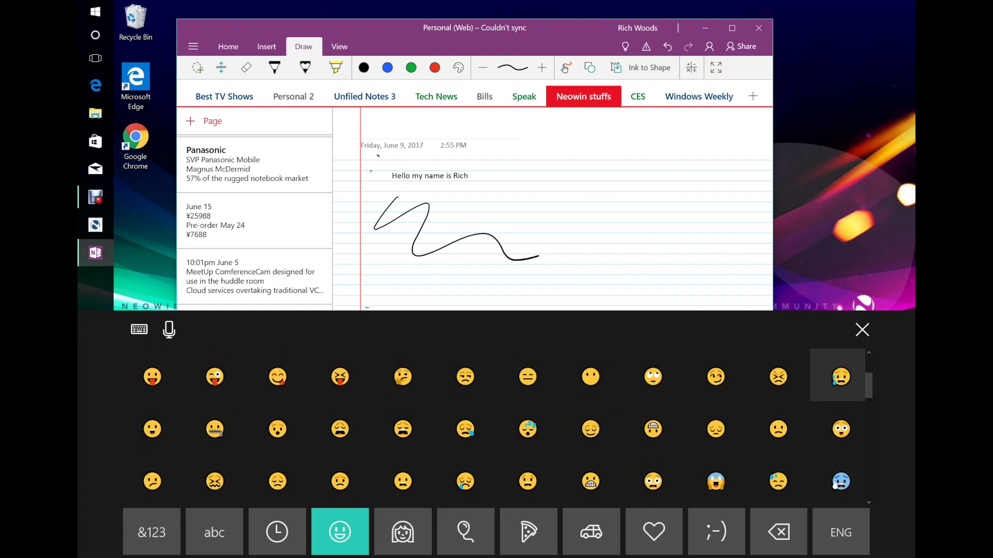
{"action": "scroll", "coordinate": [496, 429], "scroll_direction": "down", "scroll_amount": 3}
{"action": "scroll", "coordinate": [496, 429], "scroll_direction": "down", "scroll_amount": 5}
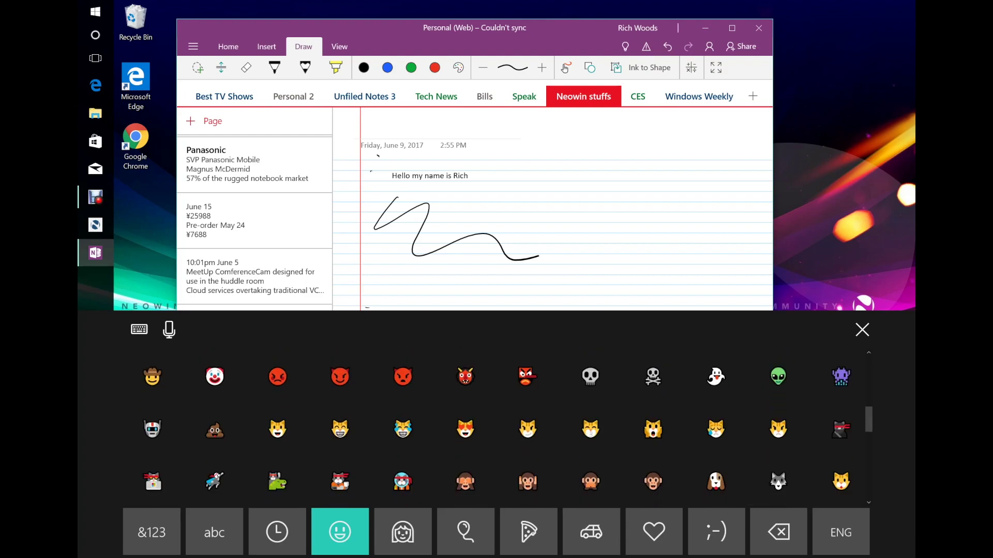
{"action": "scroll", "coordinate": [497, 430], "scroll_direction": "down", "scroll_amount": 5}
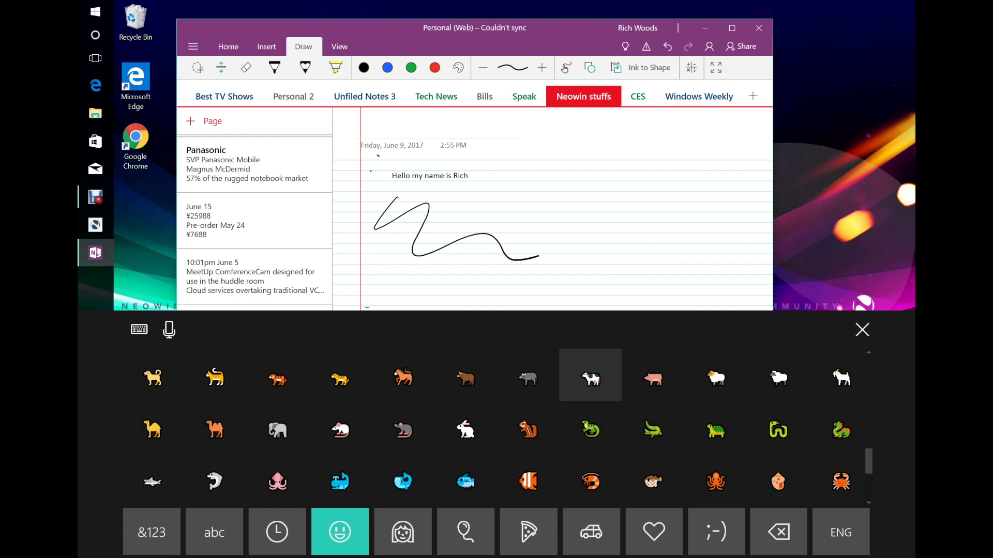
{"action": "scroll", "coordinate": [591, 375], "scroll_direction": "up", "scroll_amount": 2}
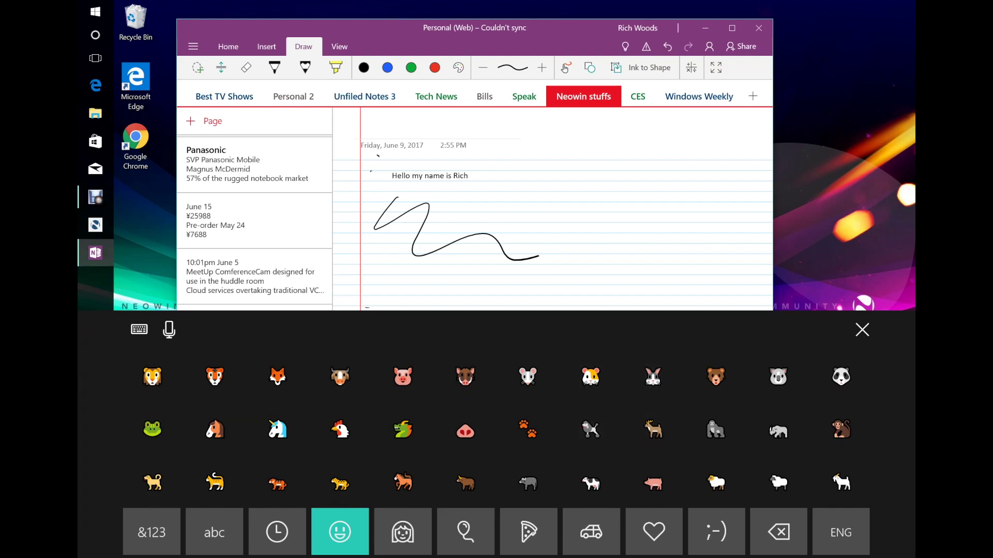
{"action": "left_click", "coordinate": [863, 329]}
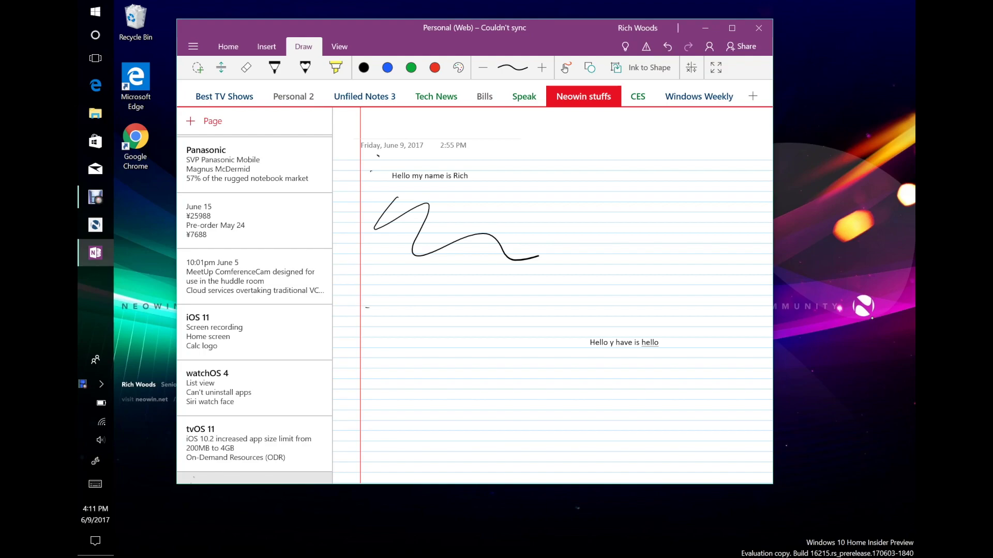
- Open Settings with Win+I and go to Find My Device to locate the Surface Pen
{"action": "key", "text": "super"}
{"action": "key", "text": "super+i"}
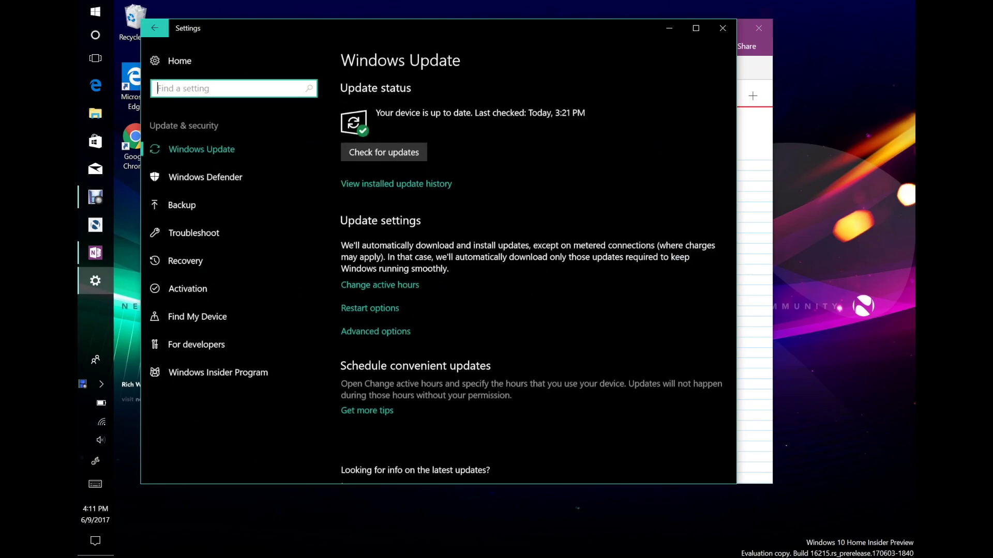
{"action": "left_click", "coordinate": [221, 315]}
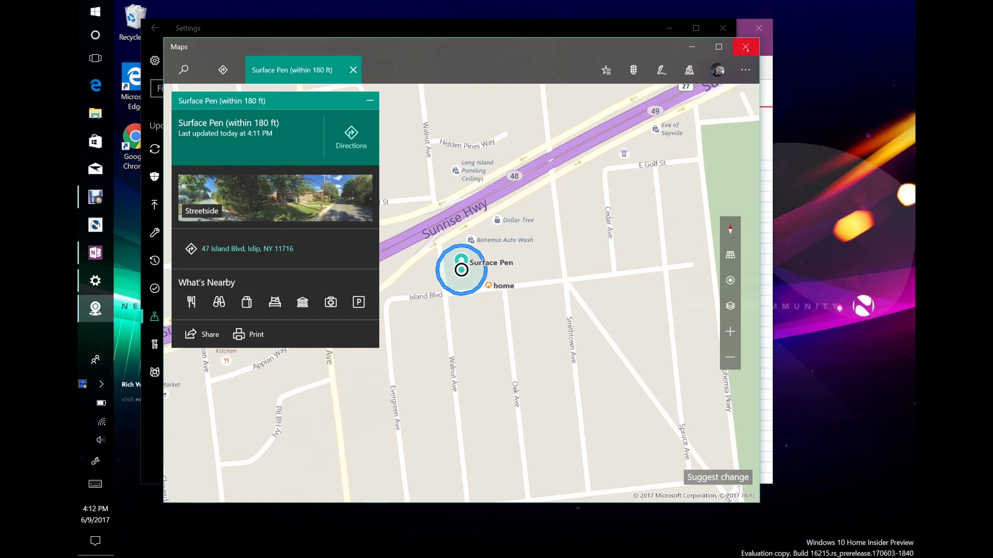
- Close the Maps window showing the pen's location and bring up the Start menu
{"action": "left_click", "coordinate": [745, 47]}
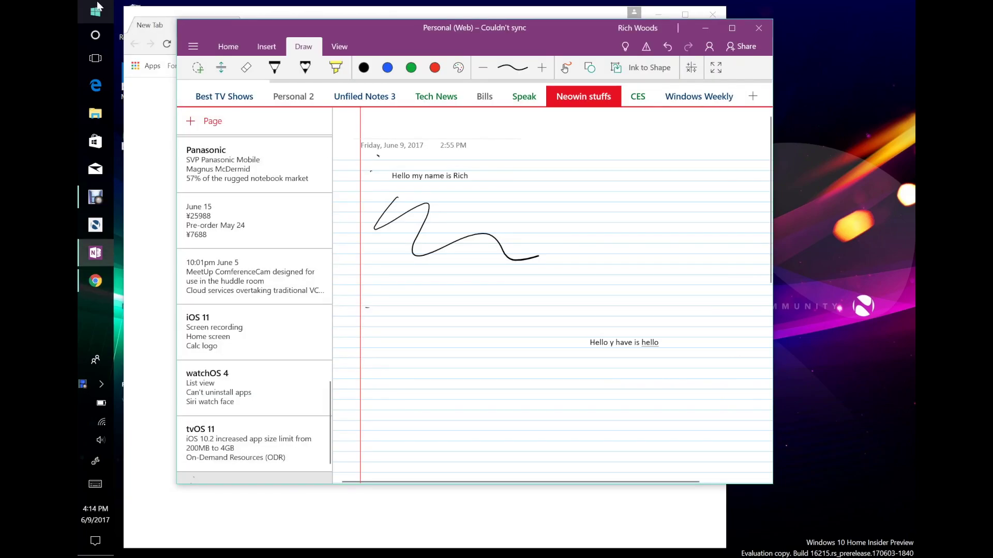
{"action": "left_click", "coordinate": [95, 11]}
- Launch Google Chrome from the Start app list, then Alt+Tab back to OneNote
{"action": "scroll", "coordinate": [218, 179], "scroll_direction": "down", "scroll_amount": 5}
{"action": "scroll", "coordinate": [218, 178], "scroll_direction": "down", "scroll_amount": 3}
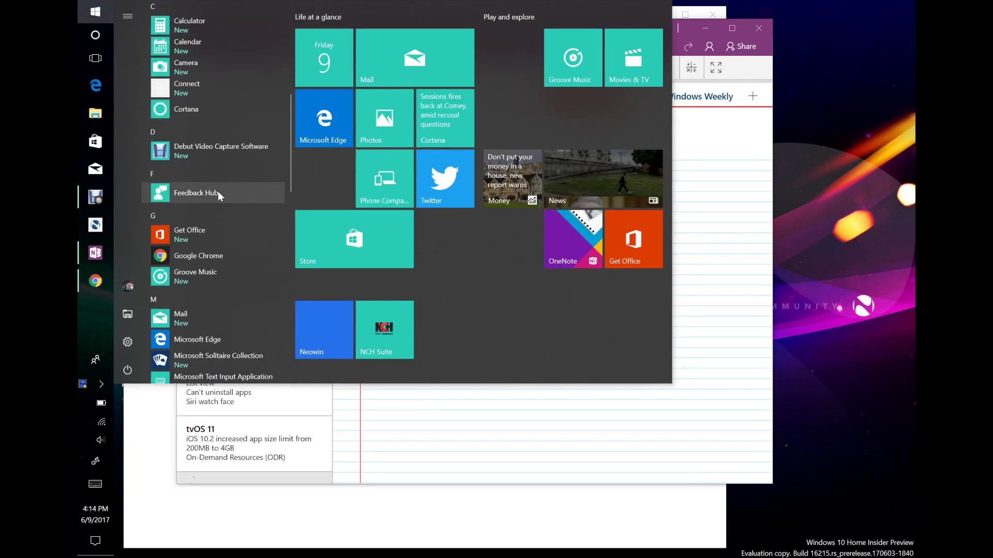
{"action": "left_click", "coordinate": [238, 253]}
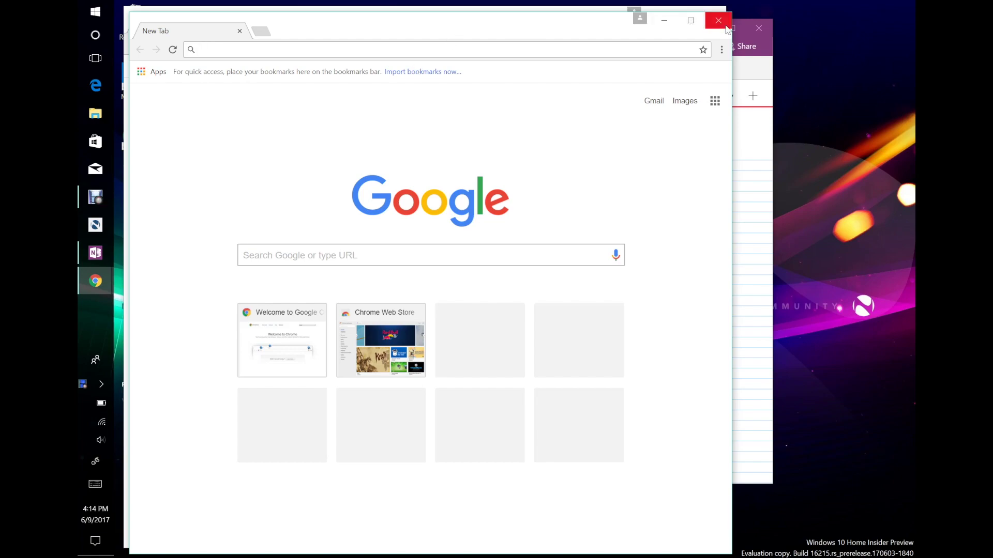
{"action": "key", "text": "alt+Tab"}
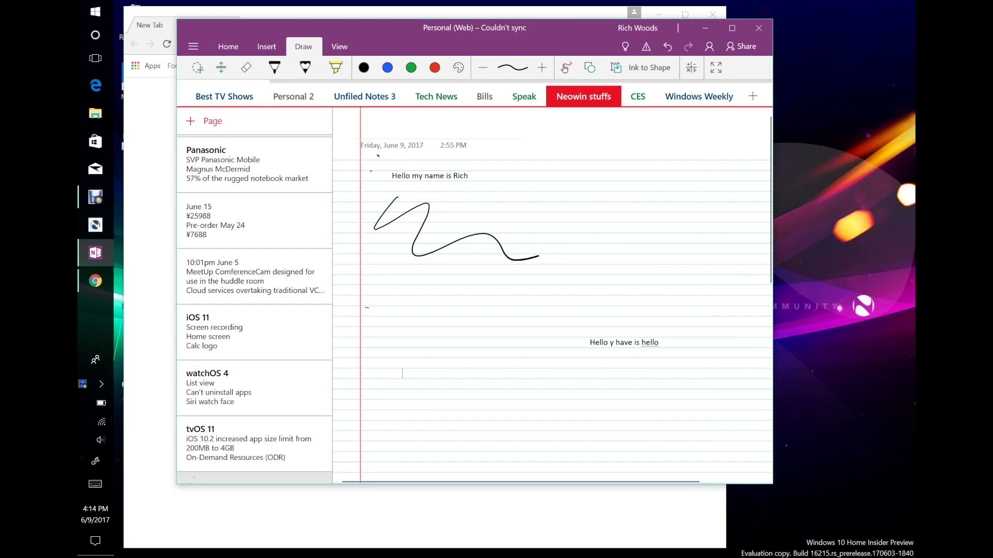
{"action": "key", "text": "super+period"}
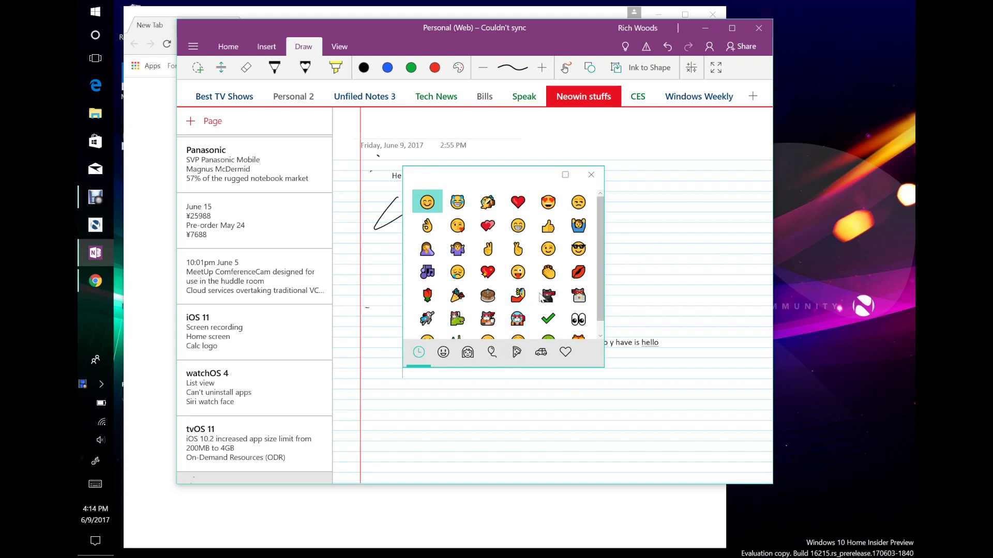
{"action": "scroll", "coordinate": [539, 294], "scroll_direction": "down", "scroll_amount": 1}
{"action": "left_click", "coordinate": [468, 352]}
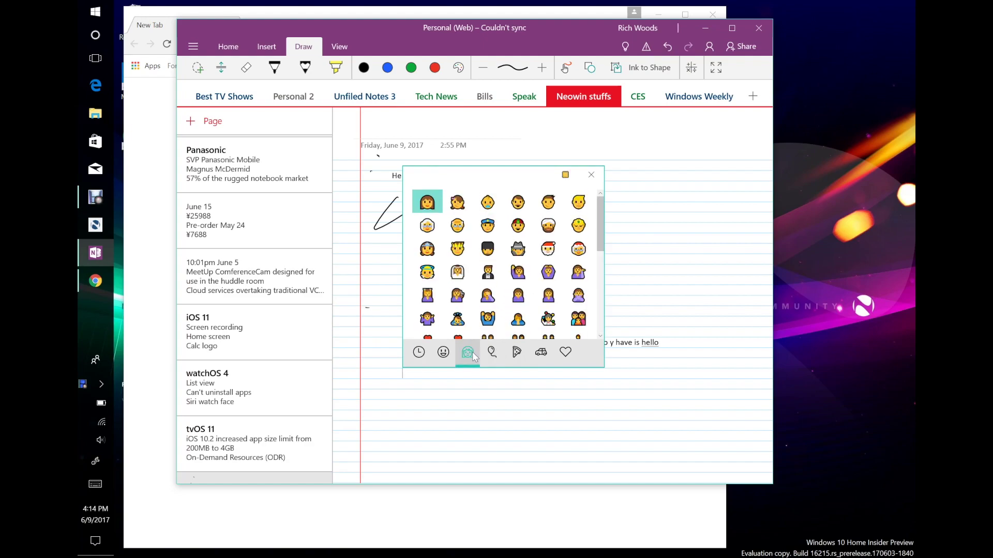
{"action": "left_click", "coordinate": [566, 176]}
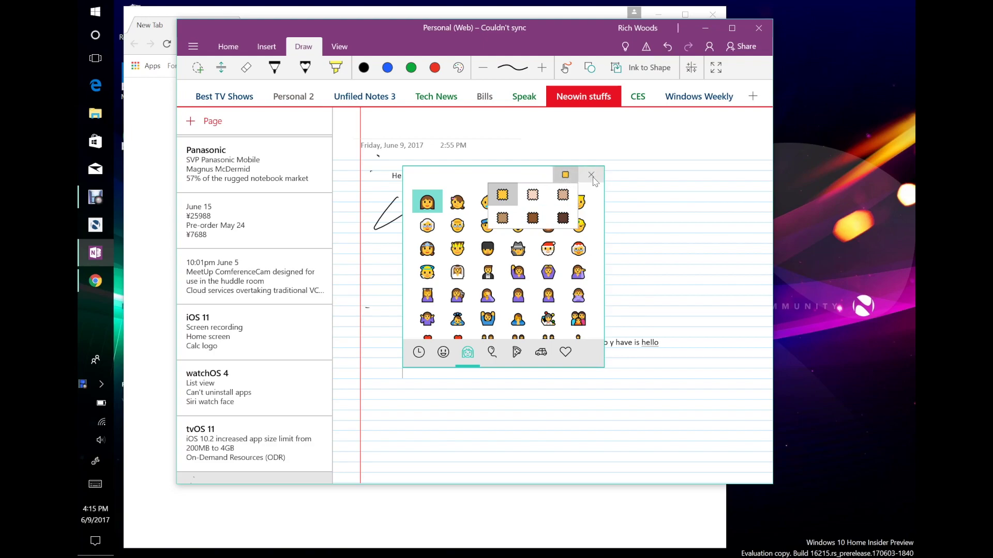
{"action": "left_click", "coordinate": [591, 175]}
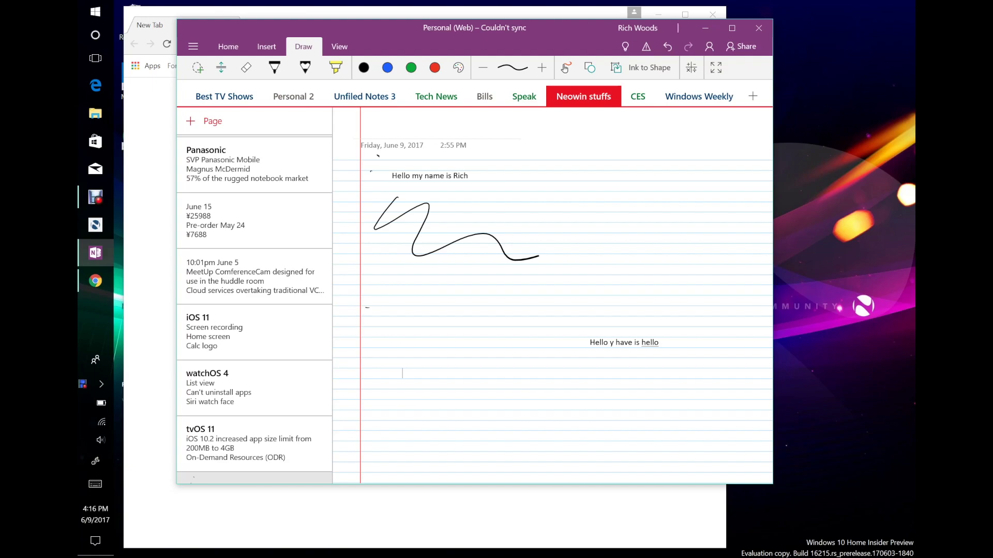
{"action": "left_click", "coordinate": [95, 142]}
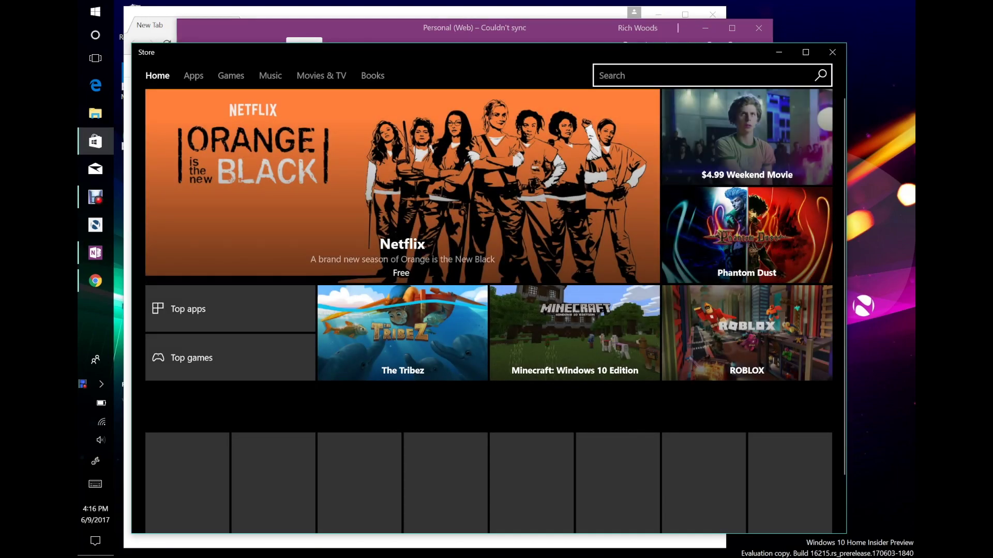
{"action": "scroll", "coordinate": [572, 248], "scroll_direction": "down", "scroll_amount": 10}
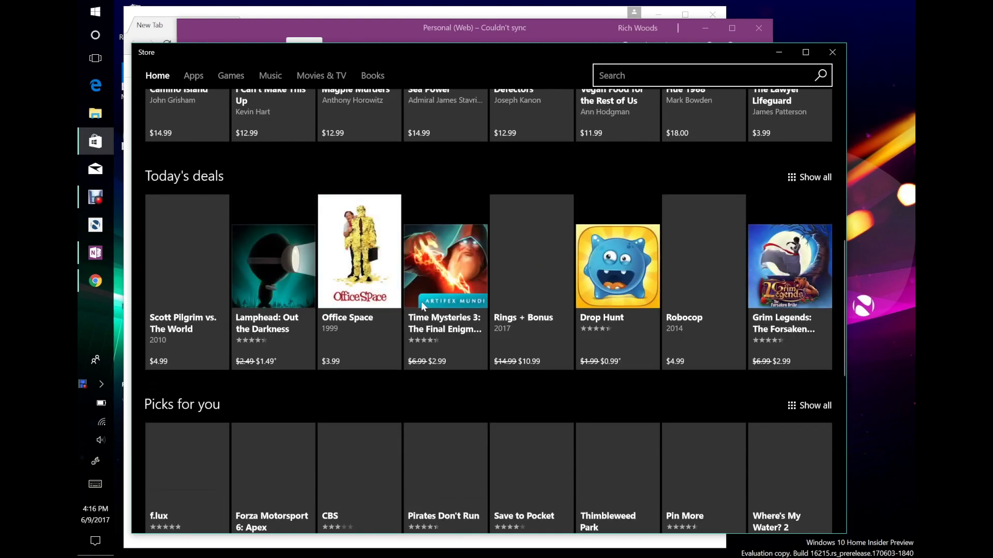
{"action": "scroll", "coordinate": [377, 327], "scroll_direction": "down", "scroll_amount": 5}
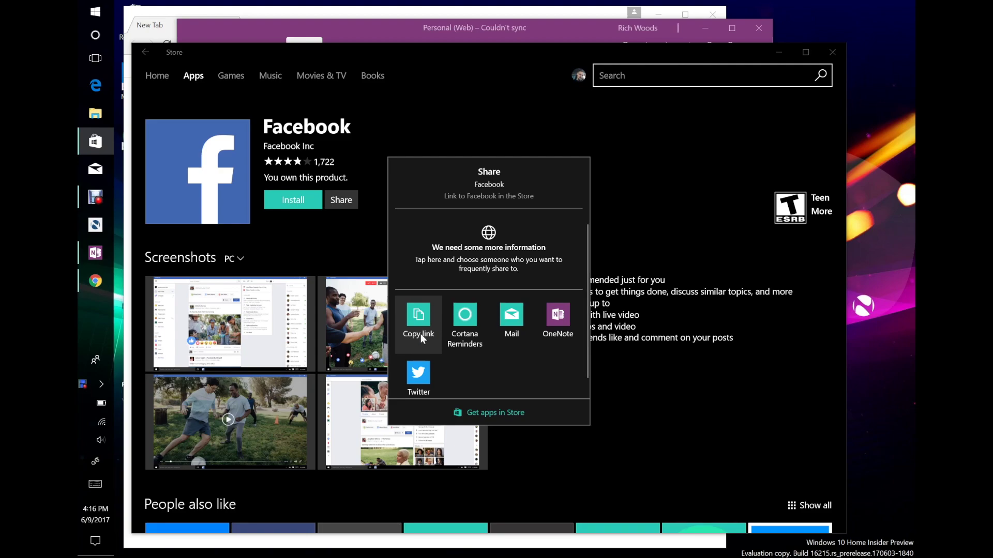
{"action": "left_click", "coordinate": [781, 409]}
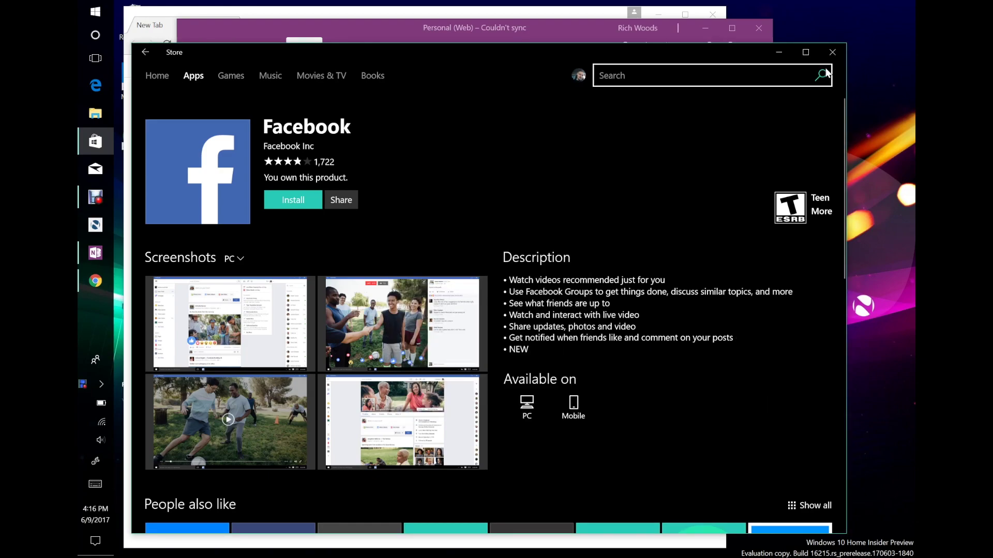
{"action": "left_click", "coordinate": [832, 51]}
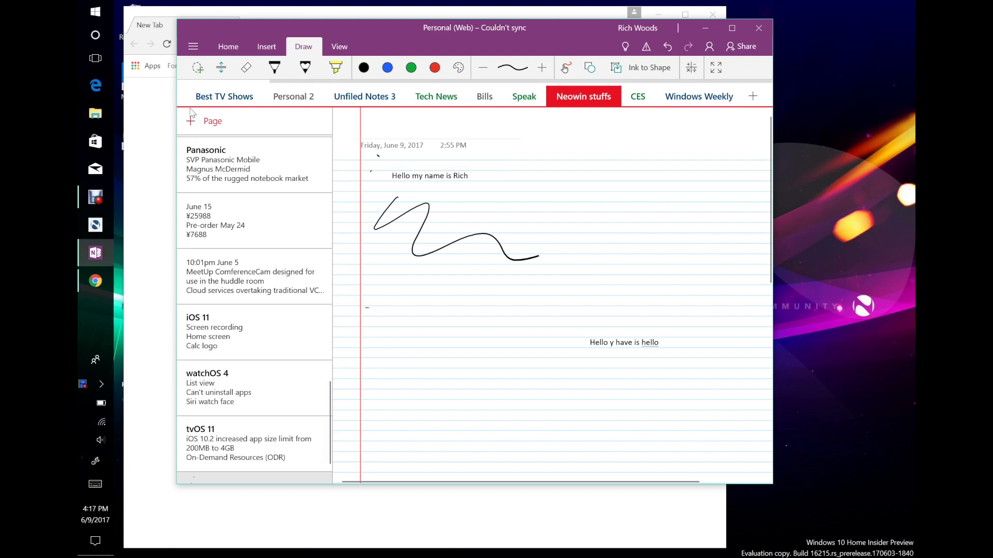
- Go to Settings > Personalization > Video playback from the Start menu
{"action": "left_click", "coordinate": [94, 13]}
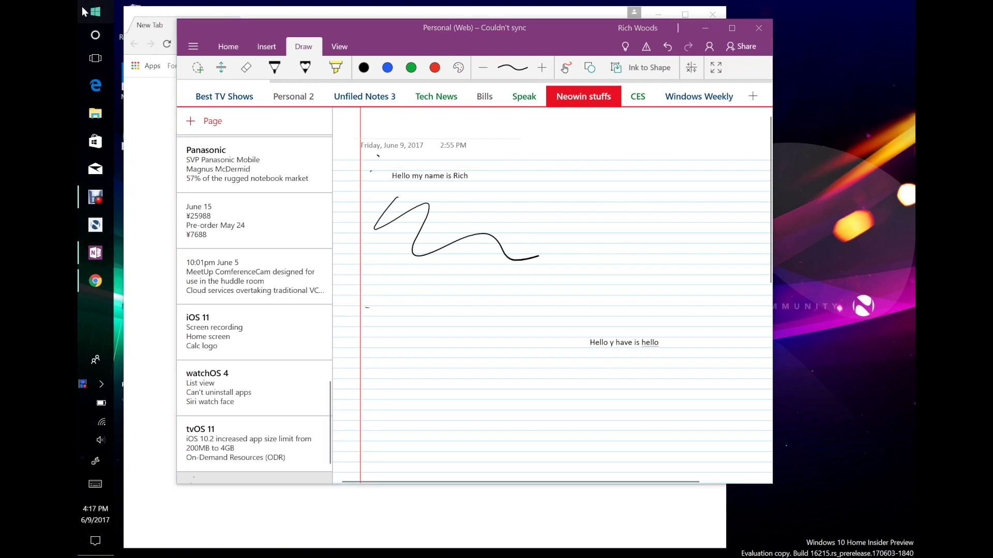
{"action": "left_click", "coordinate": [128, 344]}
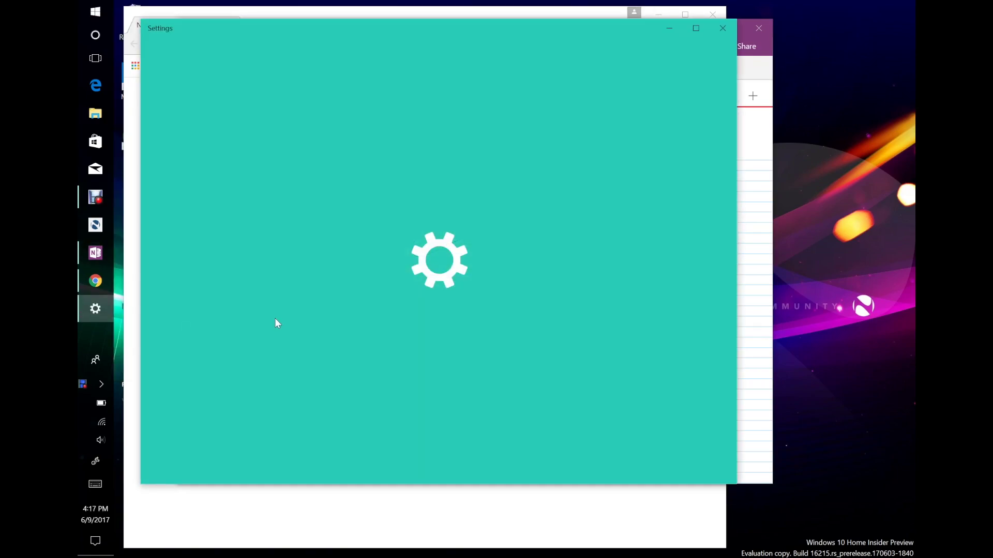
{"action": "left_click", "coordinate": [560, 171]}
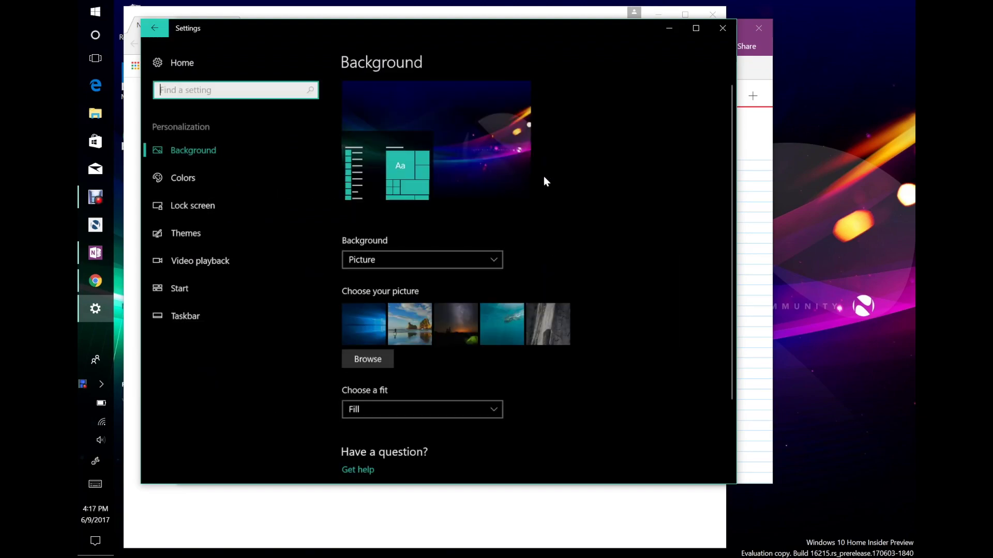
{"action": "left_click", "coordinate": [215, 259]}
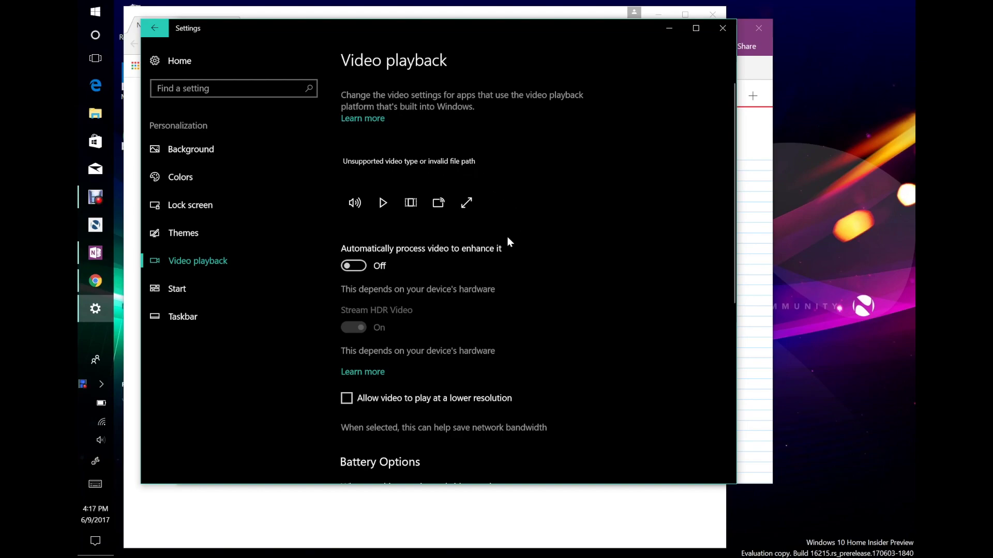
- Review the video playback options, including battery-power optimization, then return to Settings home
{"action": "scroll", "coordinate": [509, 243], "scroll_direction": "down", "scroll_amount": 1}
{"action": "scroll", "coordinate": [509, 244], "scroll_direction": "up", "scroll_amount": 1}
{"action": "scroll", "coordinate": [505, 240], "scroll_direction": "down", "scroll_amount": 4}
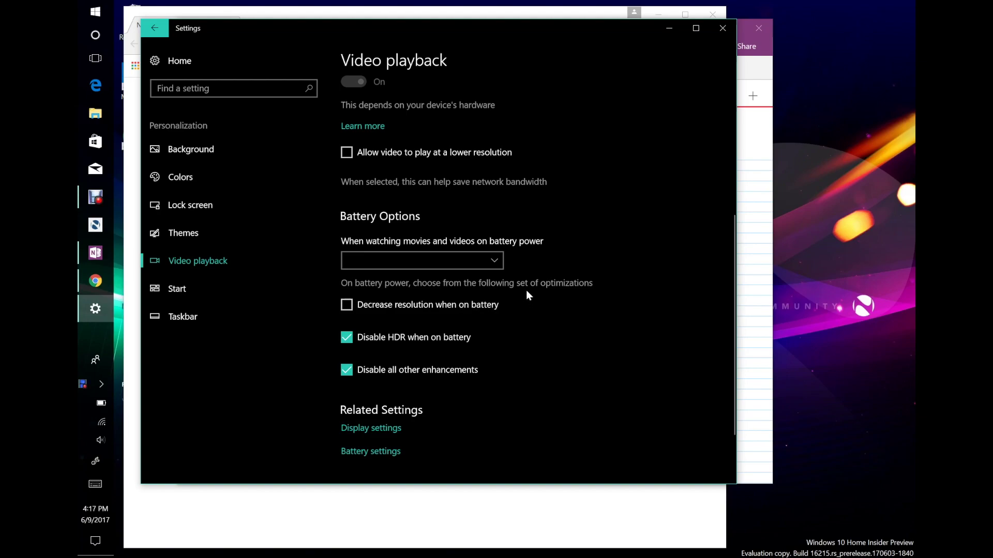
{"action": "left_click", "coordinate": [491, 262]}
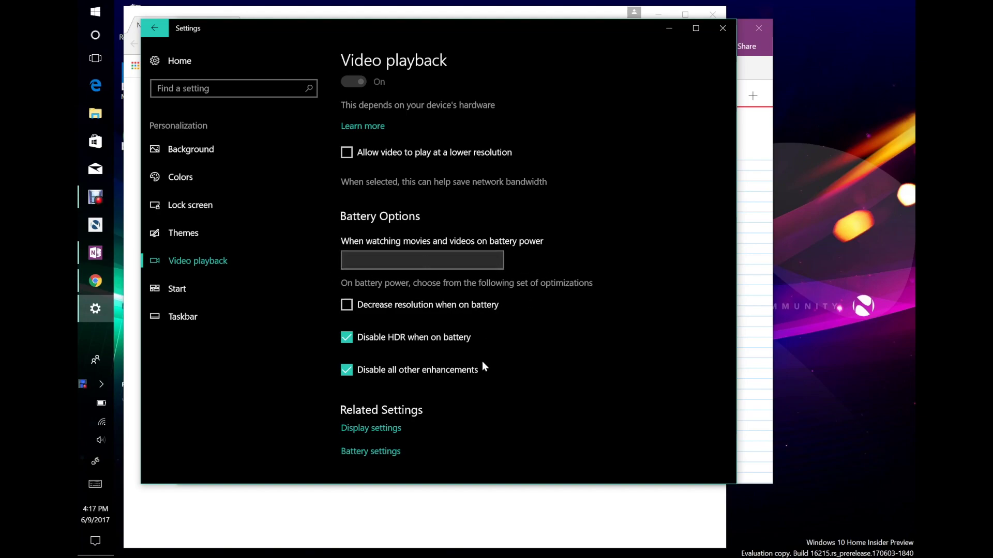
{"action": "scroll", "coordinate": [554, 333], "scroll_direction": "up", "scroll_amount": 5}
{"action": "scroll", "coordinate": [554, 334], "scroll_direction": "down", "scroll_amount": 2}
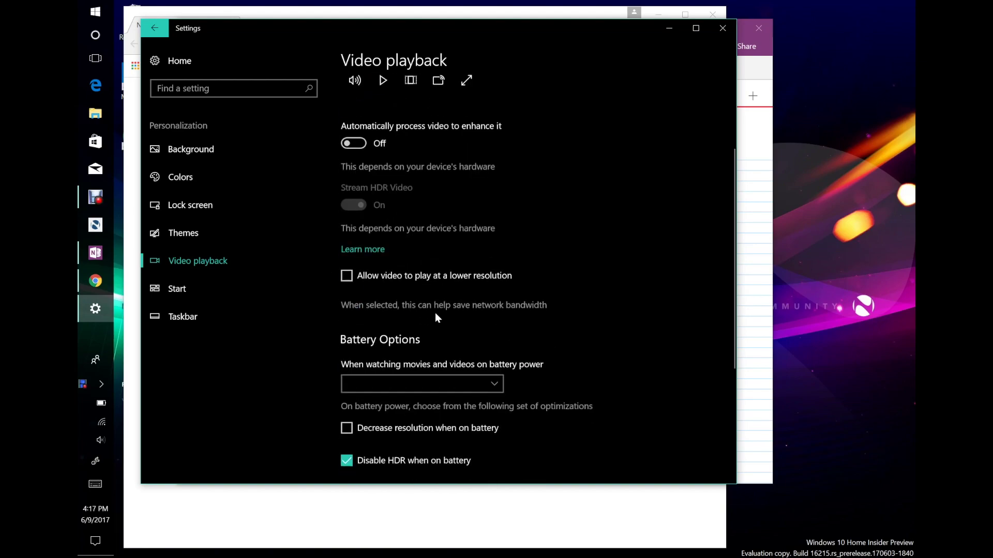
{"action": "scroll", "coordinate": [477, 306], "scroll_direction": "up", "scroll_amount": 2}
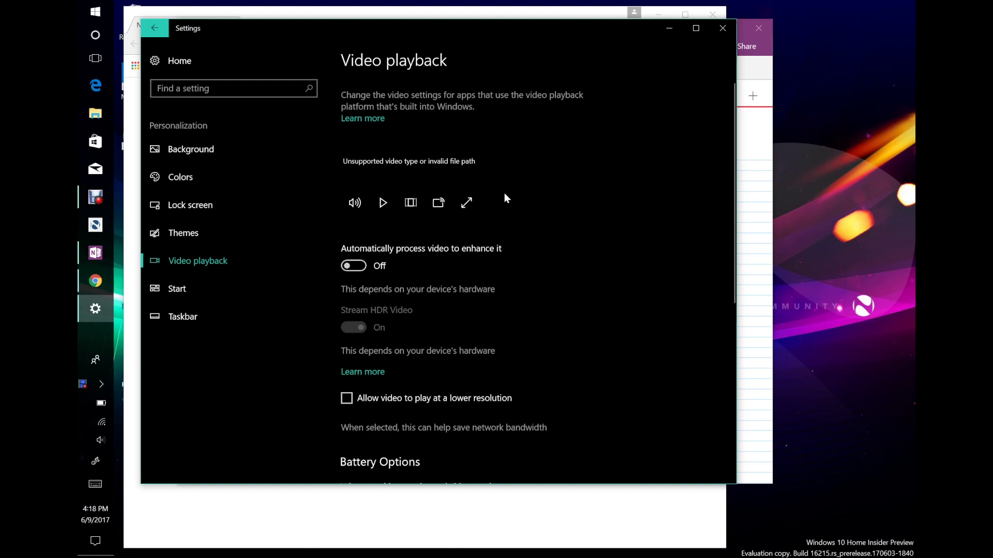
{"action": "left_click", "coordinate": [150, 35]}
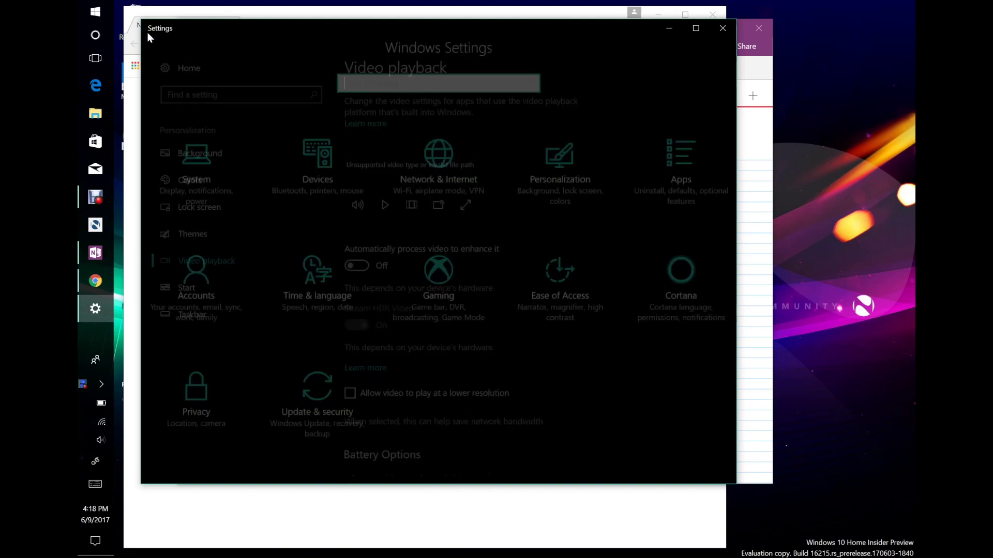
- Open System Display settings and review brightness, 150% scaling and 2160 × 1440 resolution
{"action": "left_click", "coordinate": [212, 175]}
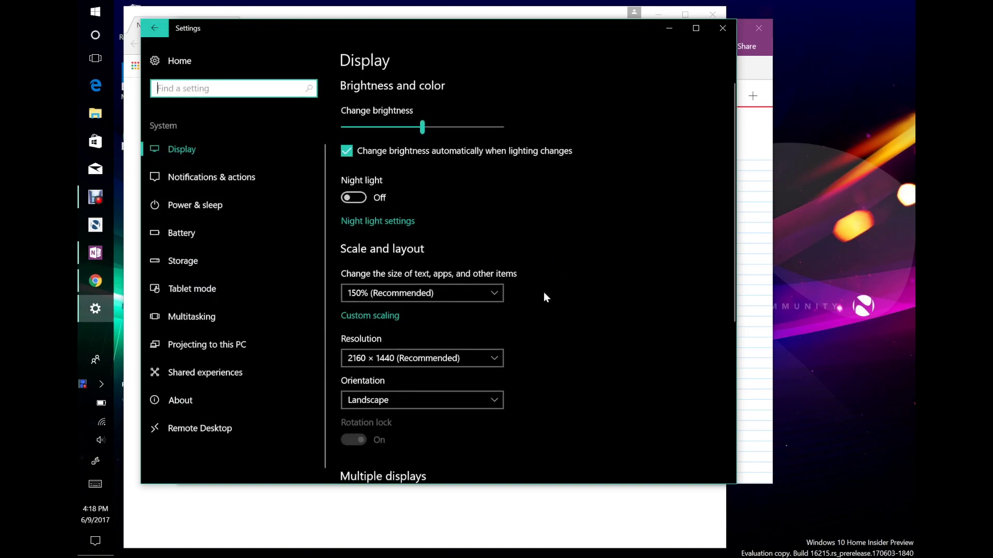
{"action": "scroll", "coordinate": [545, 305], "scroll_direction": "down", "scroll_amount": 5}
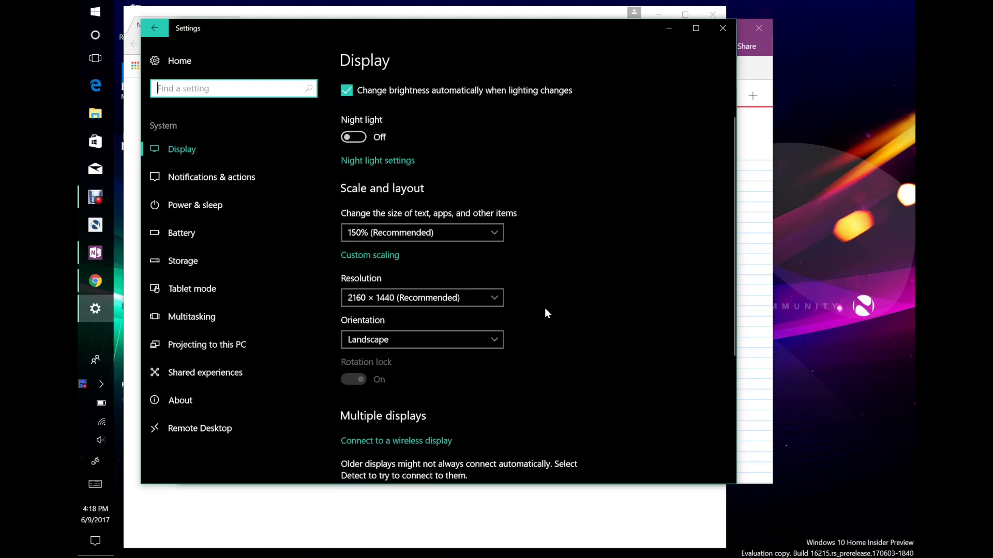
{"action": "scroll", "coordinate": [590, 343], "scroll_direction": "up", "scroll_amount": 5}
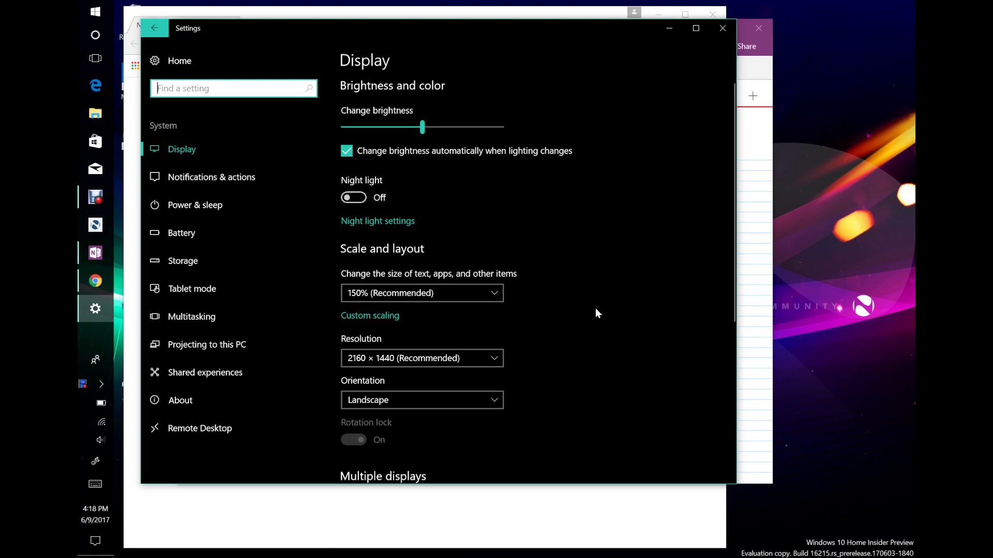
{"action": "scroll", "coordinate": [613, 321], "scroll_direction": "down", "scroll_amount": 2}
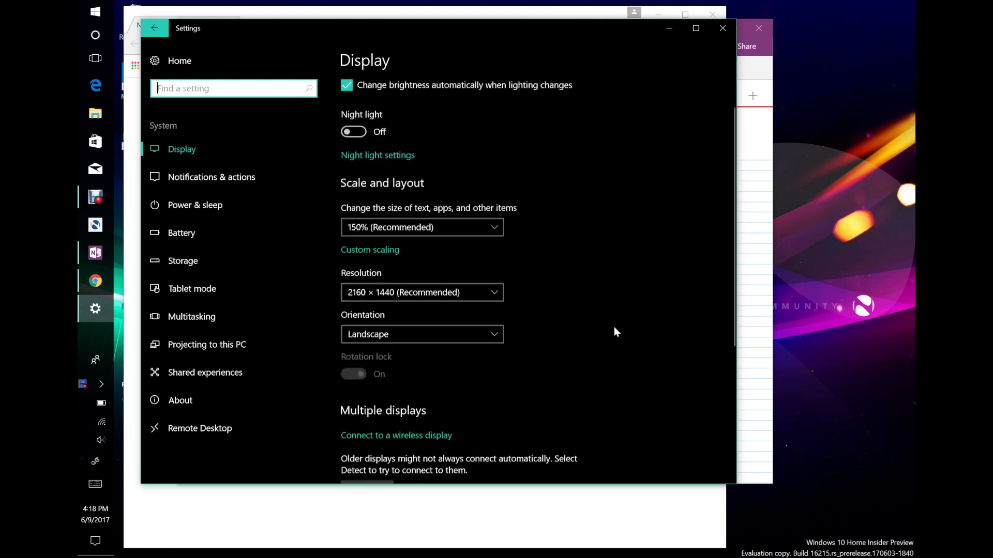
{"action": "scroll", "coordinate": [620, 336], "scroll_direction": "up", "scroll_amount": 1}
{"action": "scroll", "coordinate": [626, 346], "scroll_direction": "up", "scroll_amount": 1}
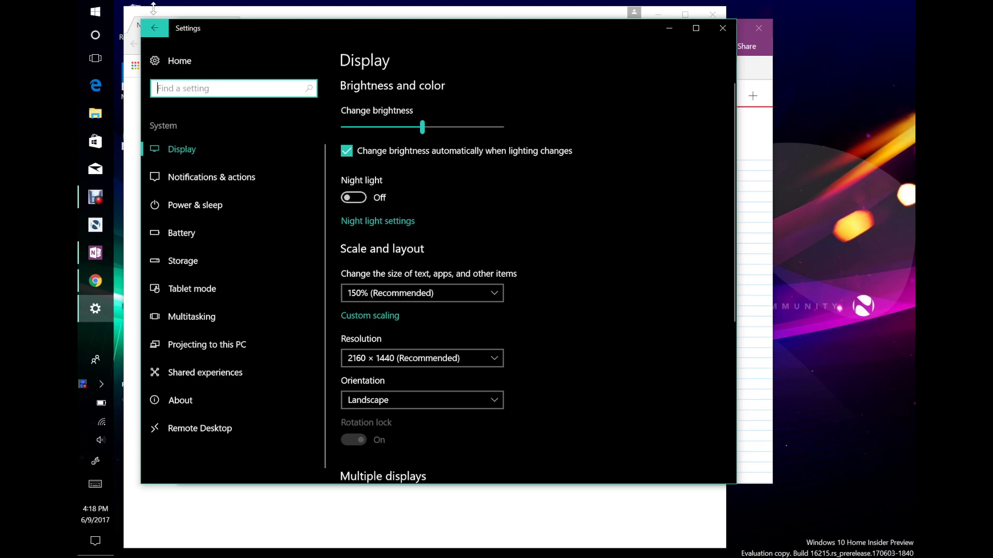
- Open Apps > Default apps and view the web browser choices without changing them
{"action": "left_click", "coordinate": [155, 30]}
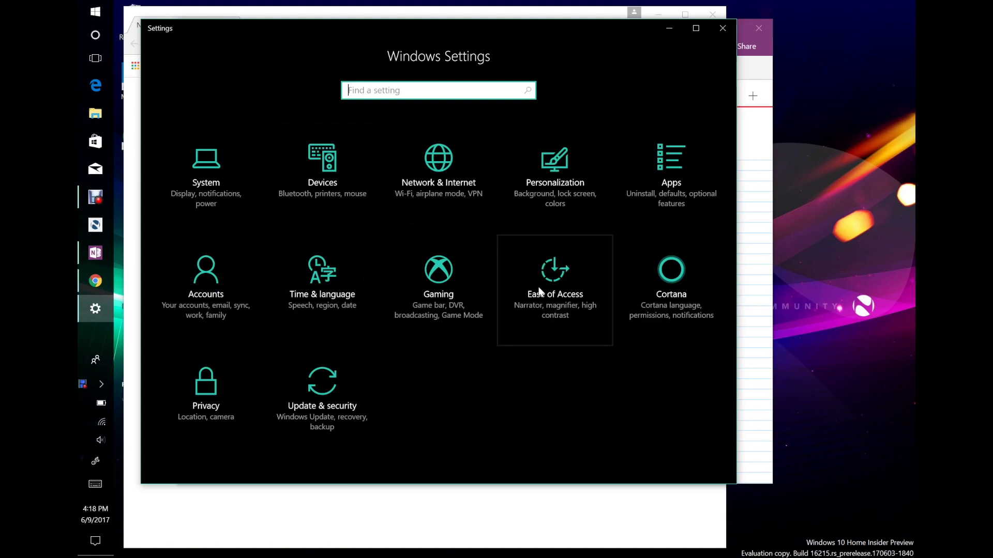
{"action": "left_click", "coordinate": [699, 153]}
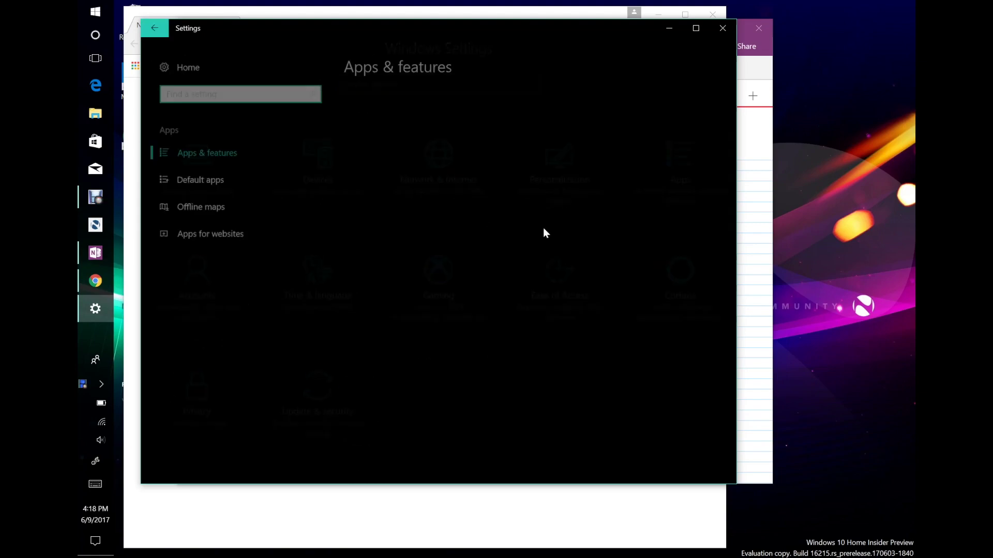
{"action": "left_click", "coordinate": [205, 174]}
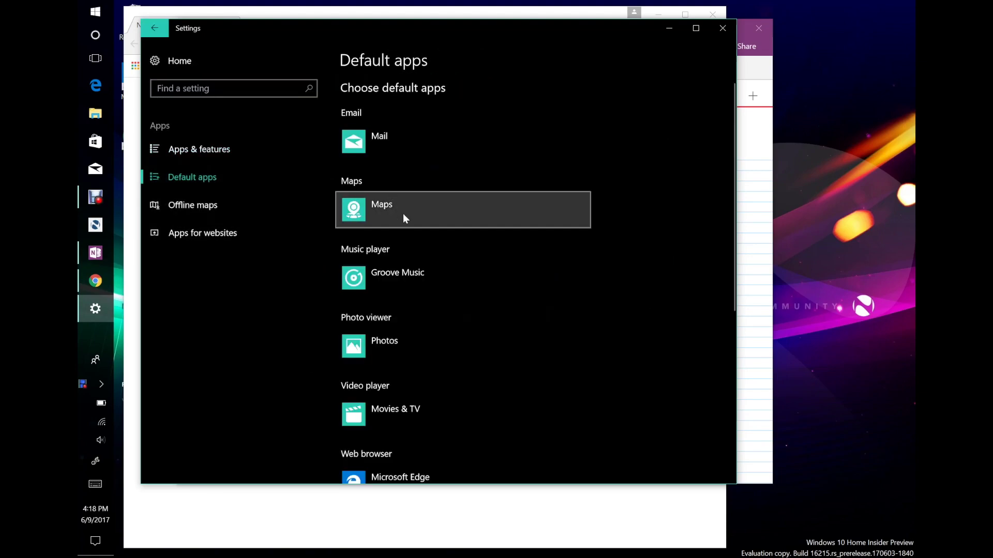
{"action": "scroll", "coordinate": [479, 253], "scroll_direction": "down", "scroll_amount": 1}
{"action": "scroll", "coordinate": [484, 271], "scroll_direction": "down", "scroll_amount": 5}
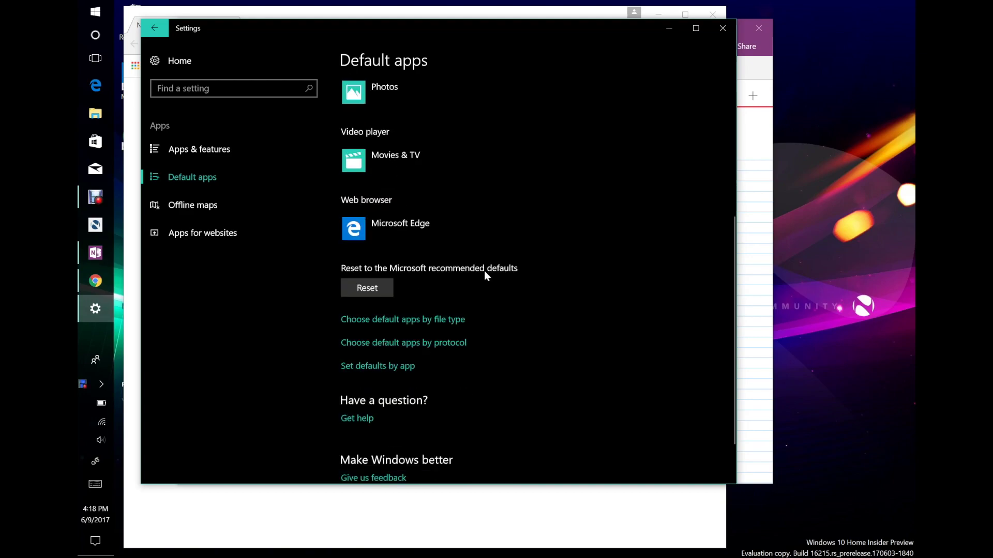
{"action": "scroll", "coordinate": [465, 300], "scroll_direction": "up", "scroll_amount": 3}
{"action": "left_click", "coordinate": [431, 313]}
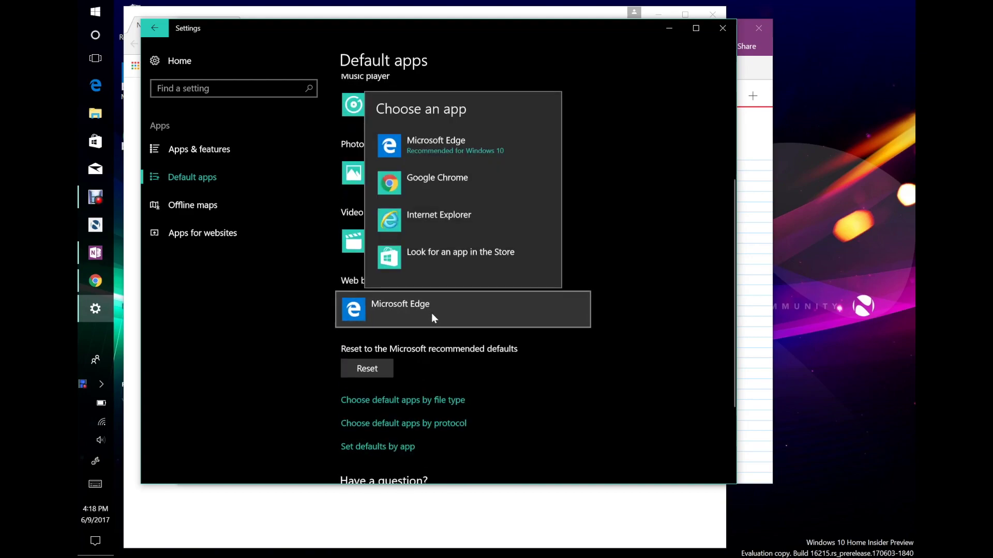
{"action": "left_click", "coordinate": [647, 265]}
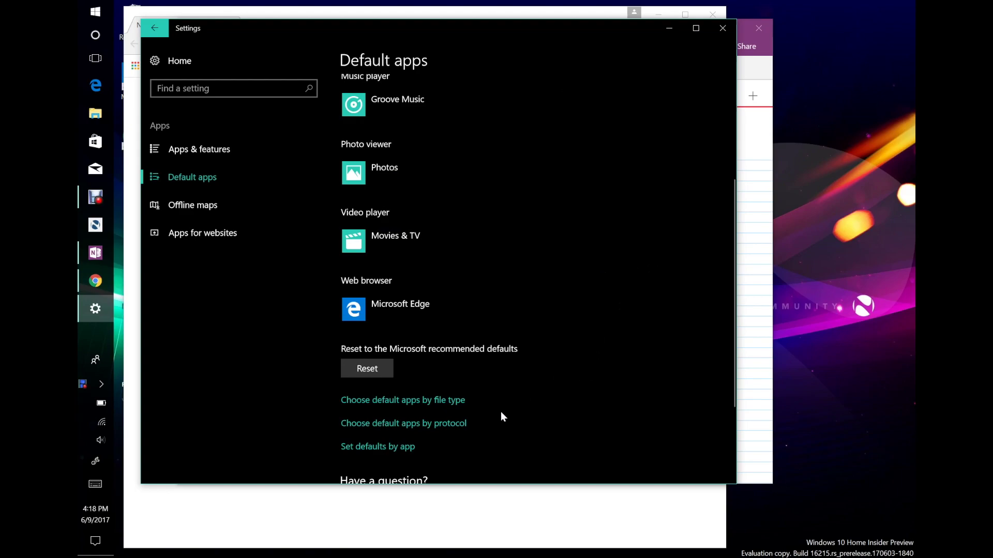
- In Set defaults by app, view Google Chrome's file type and protocol associations
{"action": "left_click", "coordinate": [402, 448]}
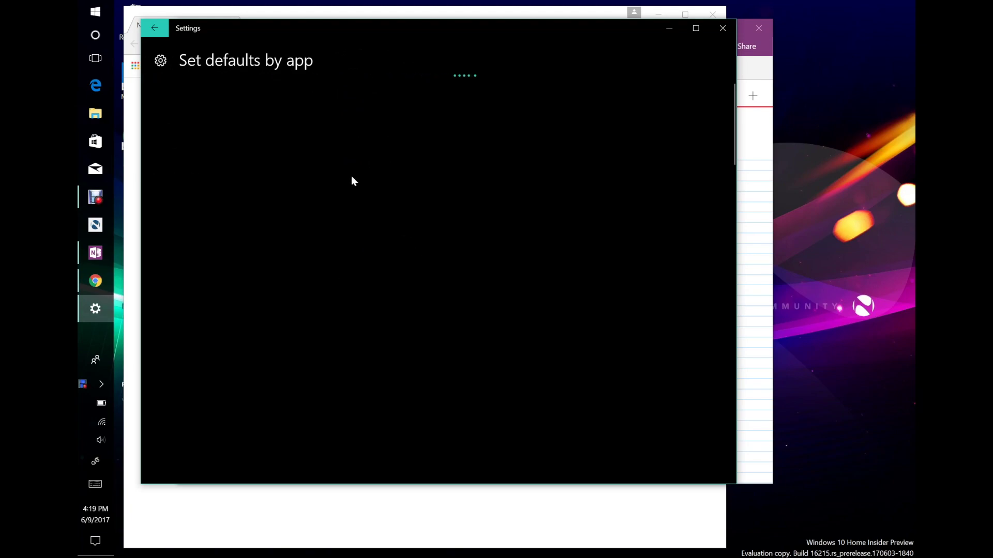
{"action": "scroll", "coordinate": [312, 296], "scroll_direction": "down", "scroll_amount": 6}
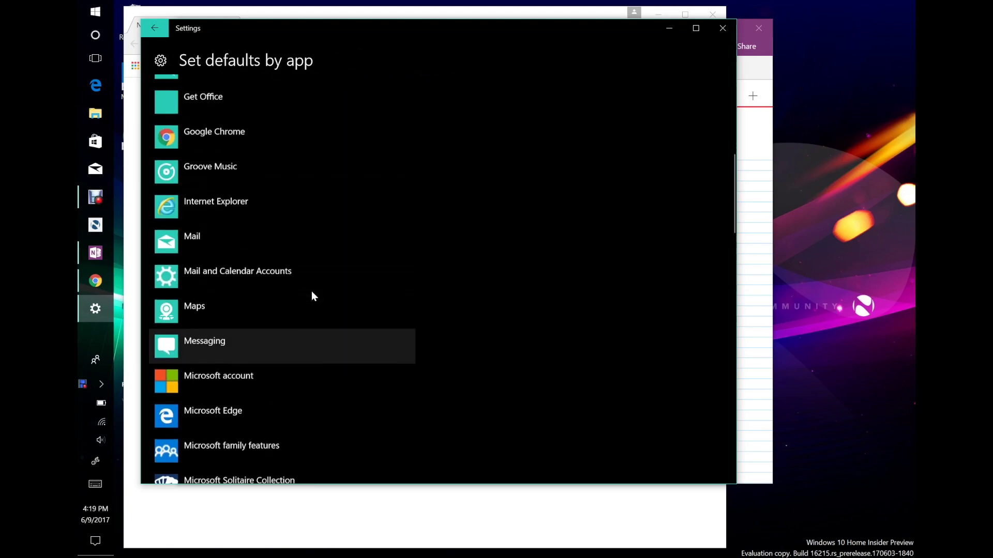
{"action": "scroll", "coordinate": [312, 297], "scroll_direction": "up", "scroll_amount": 6}
{"action": "scroll", "coordinate": [258, 280], "scroll_direction": "down", "scroll_amount": 4}
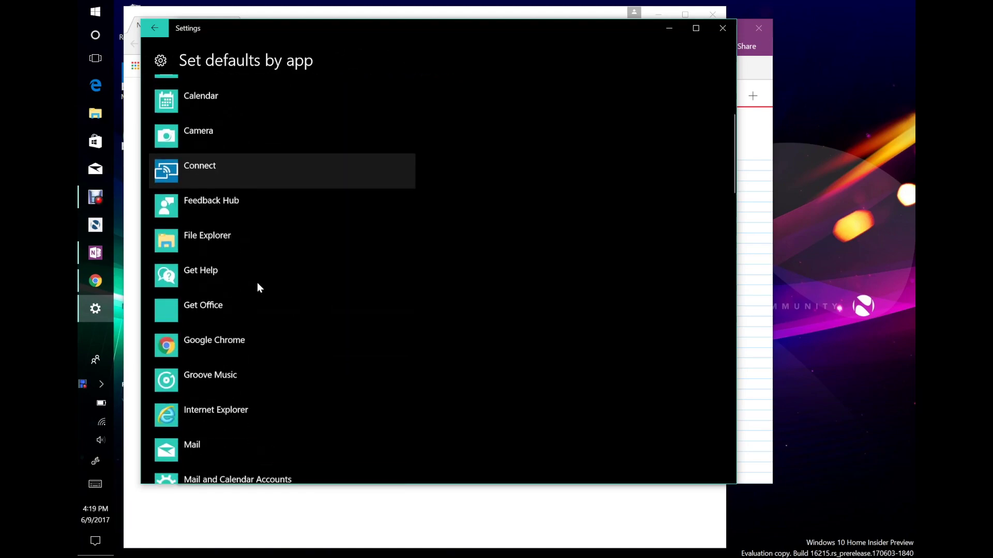
{"action": "left_click", "coordinate": [238, 262]}
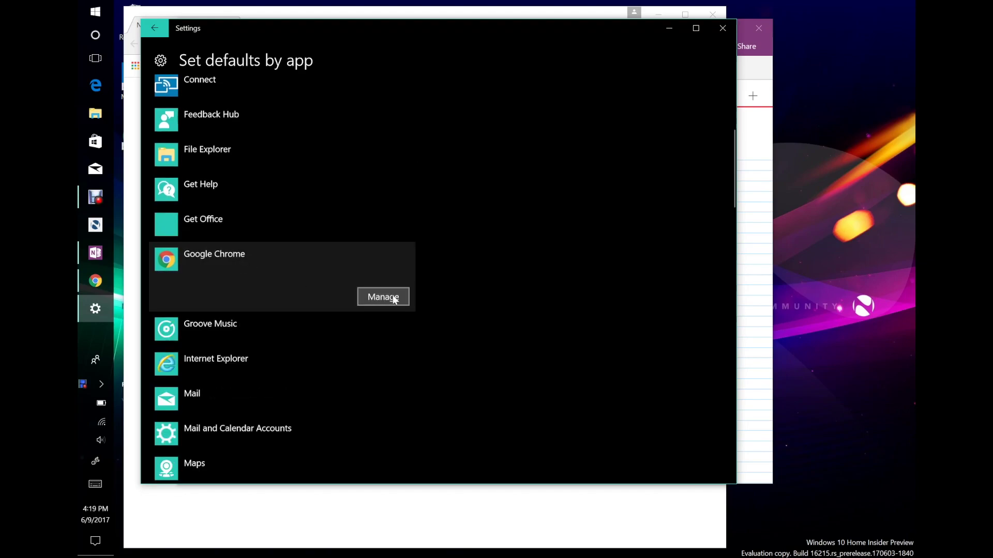
{"action": "left_click", "coordinate": [391, 296]}
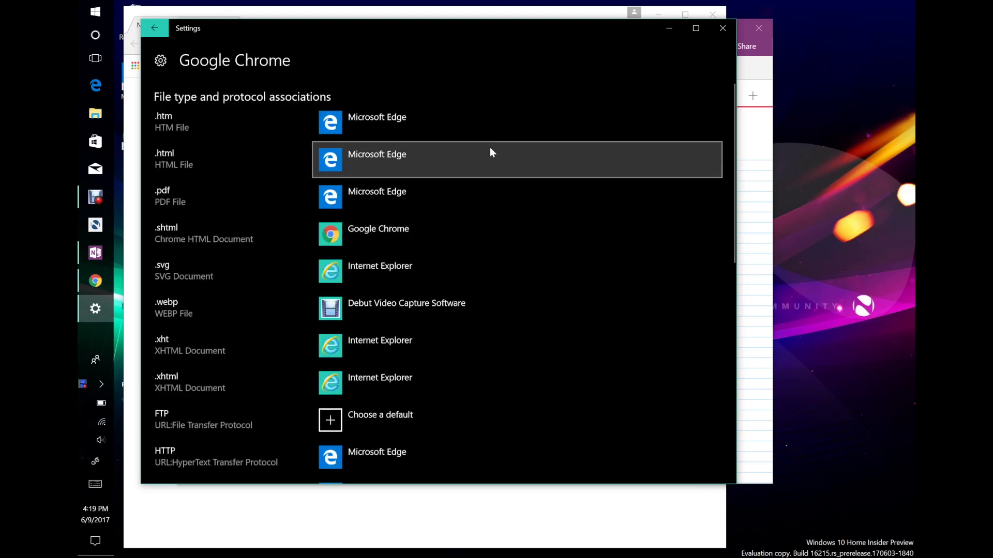
{"action": "scroll", "coordinate": [452, 321], "scroll_direction": "down", "scroll_amount": 10}
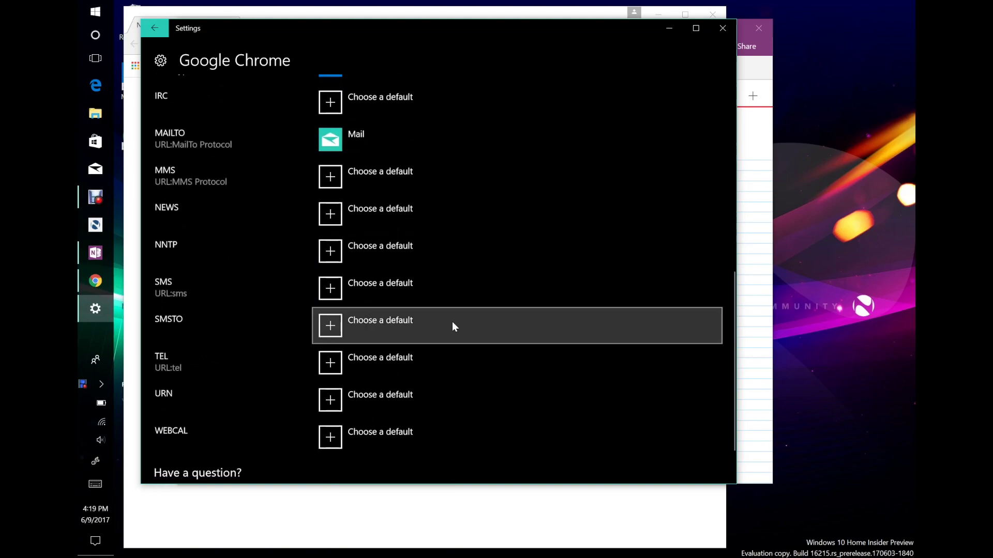
{"action": "scroll", "coordinate": [536, 368], "scroll_direction": "up", "scroll_amount": 10}
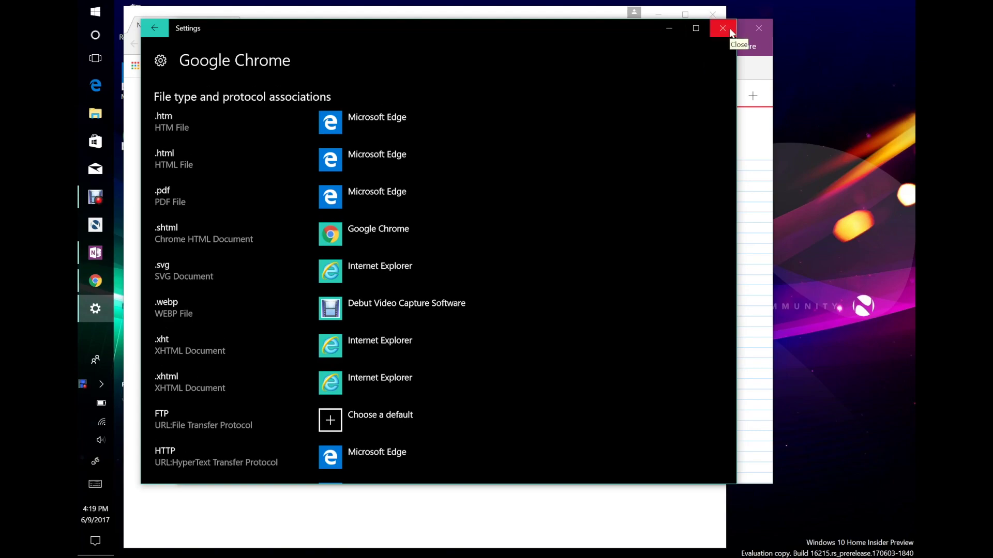
- Back out to Settings home, open Network & Internet, and view the connected DEA664 network's options
{"action": "left_click", "coordinate": [154, 28]}
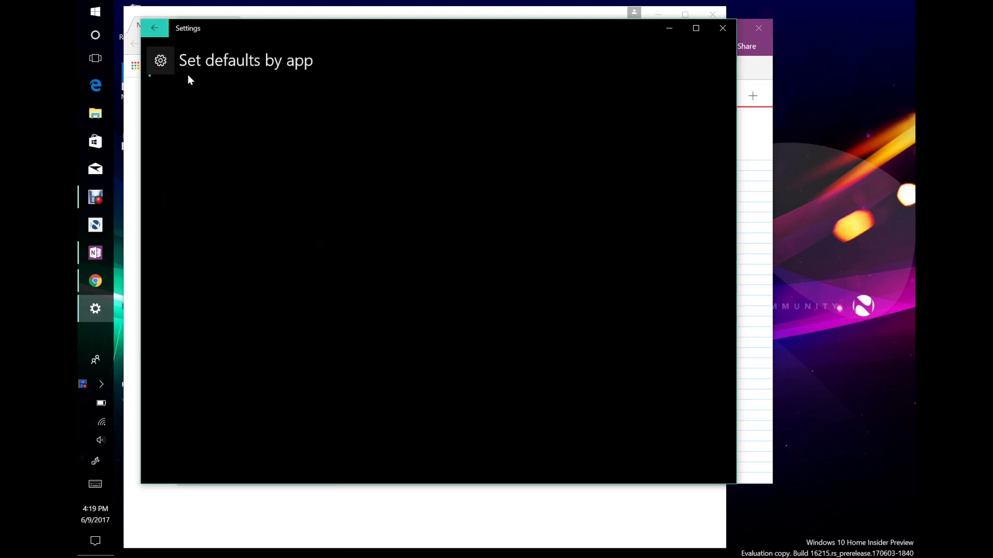
{"action": "left_click", "coordinate": [158, 36]}
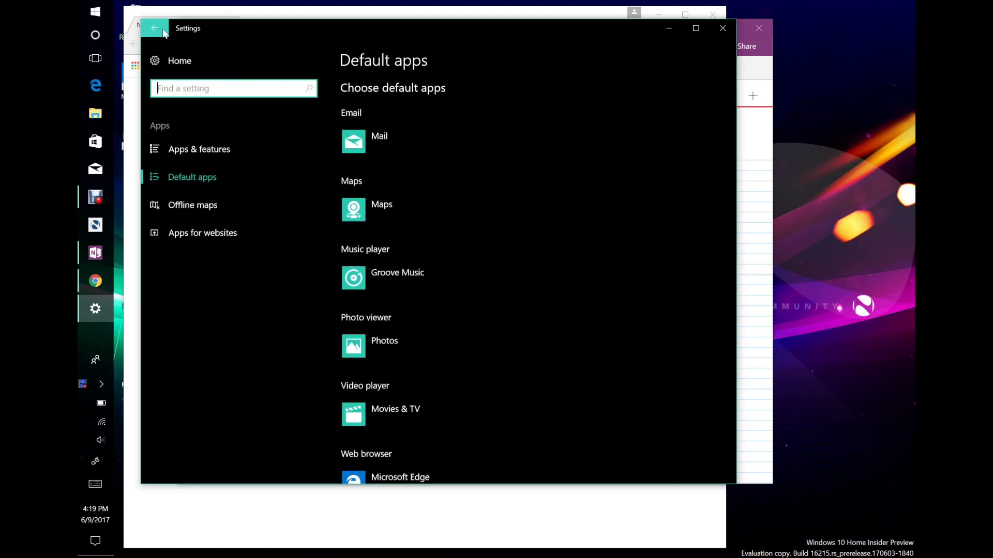
{"action": "left_click", "coordinate": [156, 30]}
{"action": "left_click", "coordinate": [403, 168]}
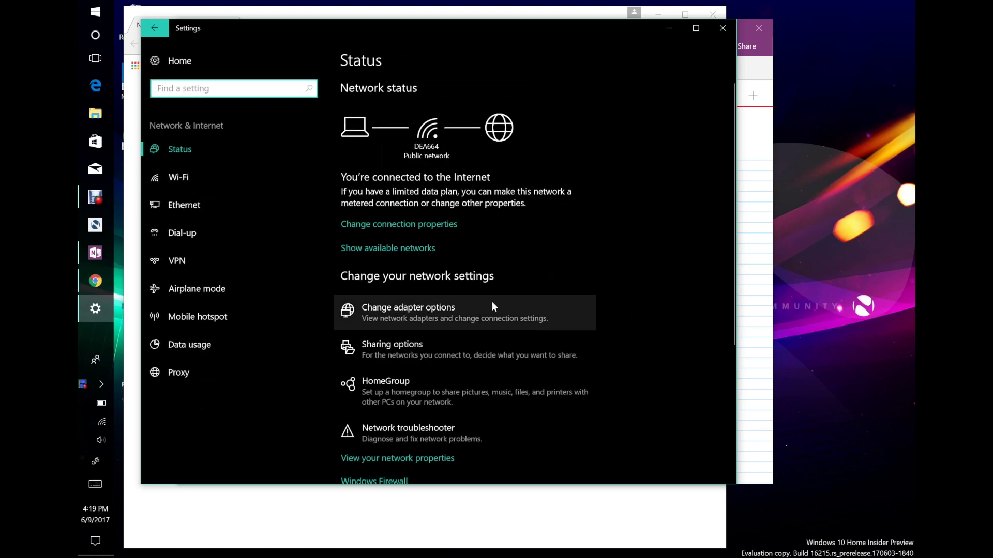
{"action": "left_click", "coordinate": [102, 423]}
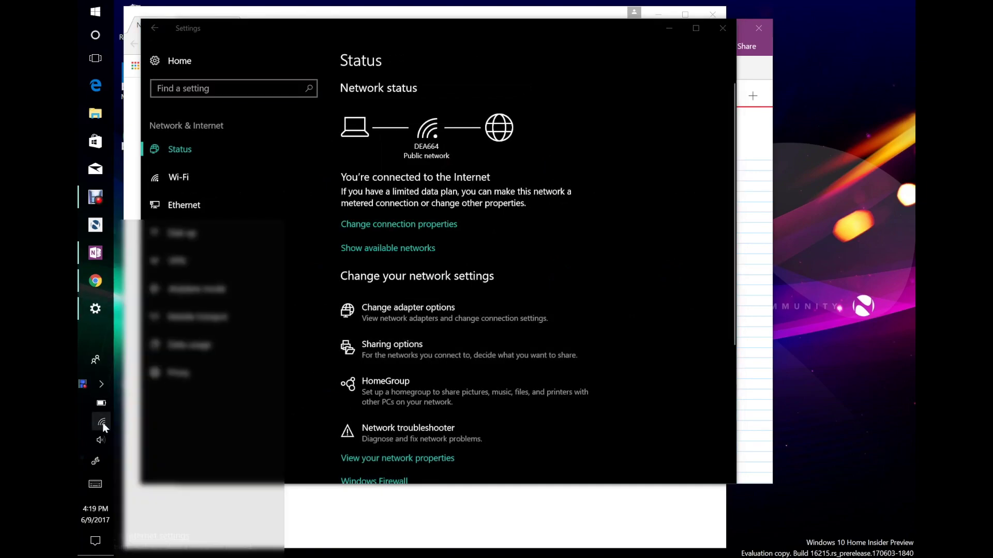
{"action": "right_click", "coordinate": [251, 249]}
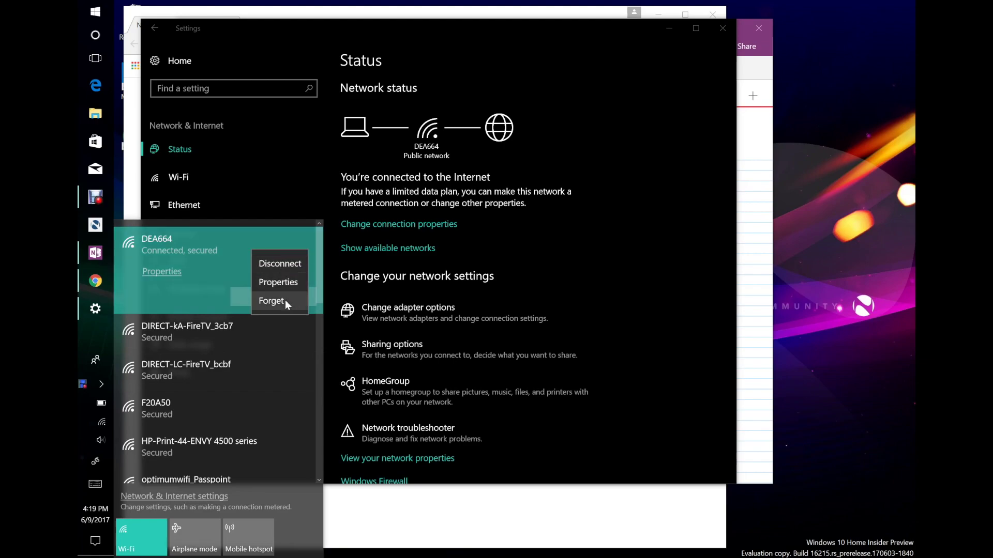
{"action": "left_click", "coordinate": [237, 259]}
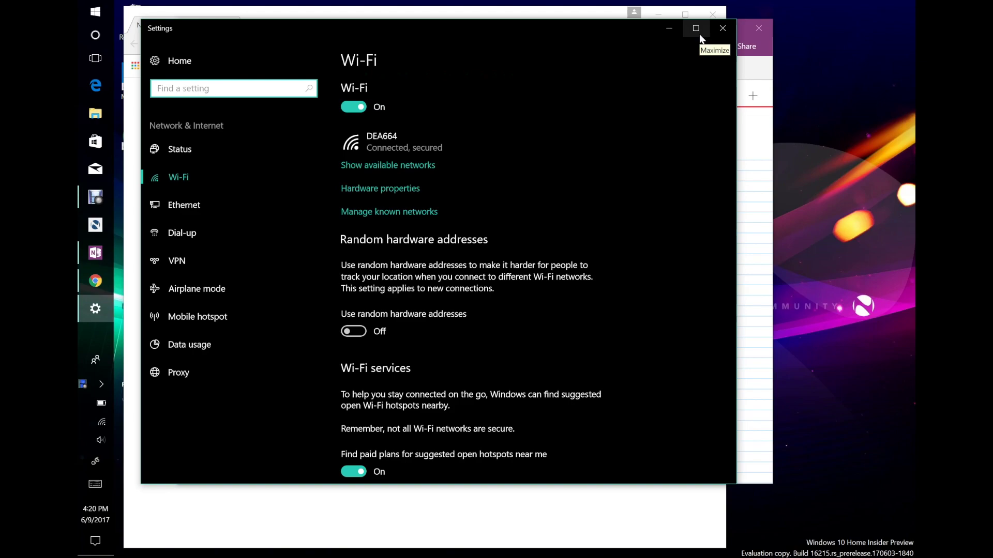
- Return to Settings home and open Update & security's Windows Update page
{"action": "left_click", "coordinate": [159, 60]}
{"action": "left_click", "coordinate": [341, 382]}
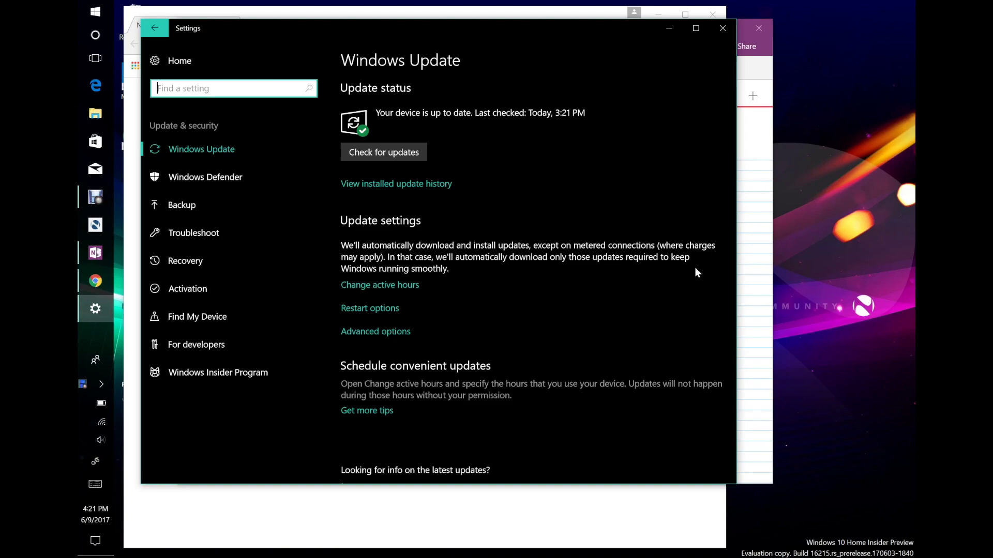
- Close the Settings, Chrome and OneNote windows to clear the desktop
{"action": "left_click", "coordinate": [722, 28]}
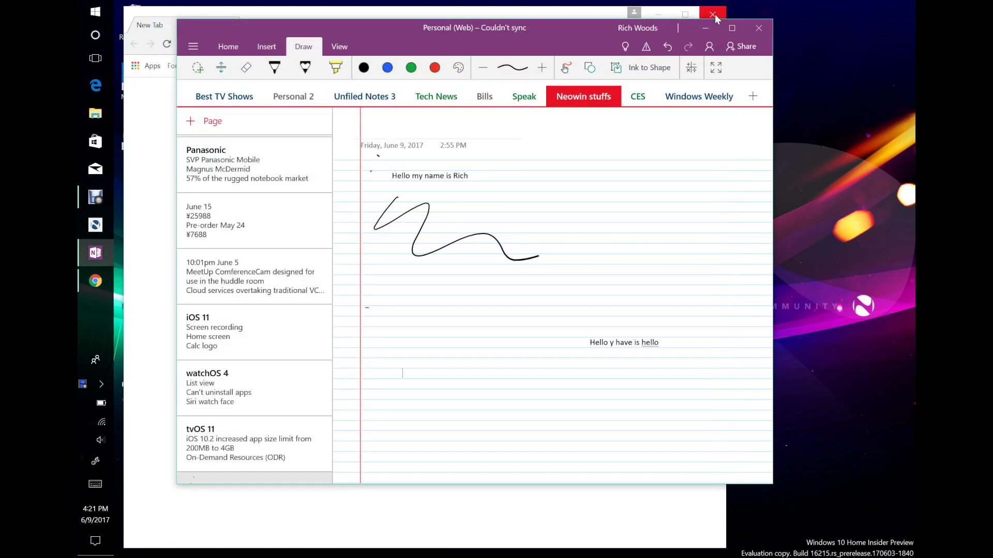
{"action": "left_click", "coordinate": [715, 19]}
{"action": "left_click", "coordinate": [755, 30]}
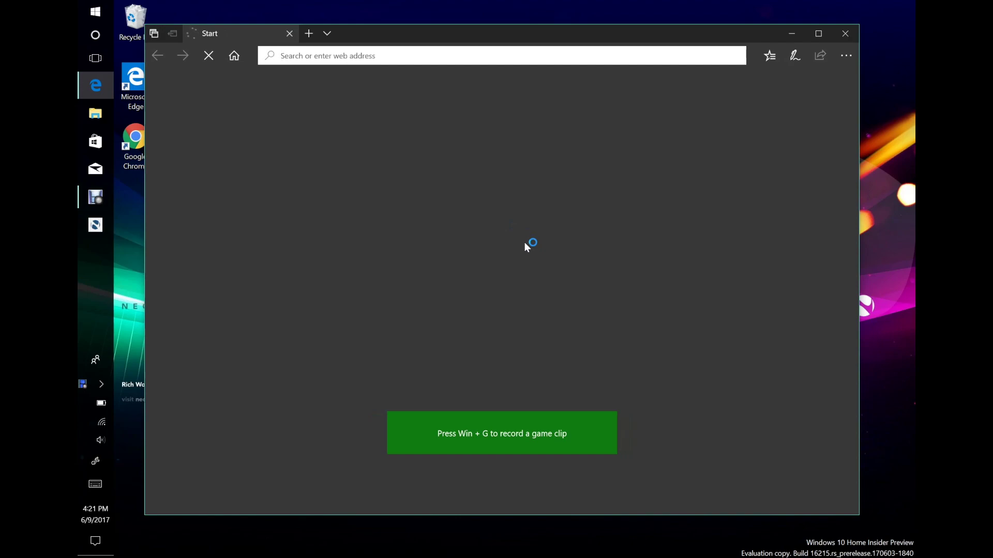
- Over Edge's start page, view the game bar's Broadcast settings, then close them
{"action": "key", "text": "super+g"}
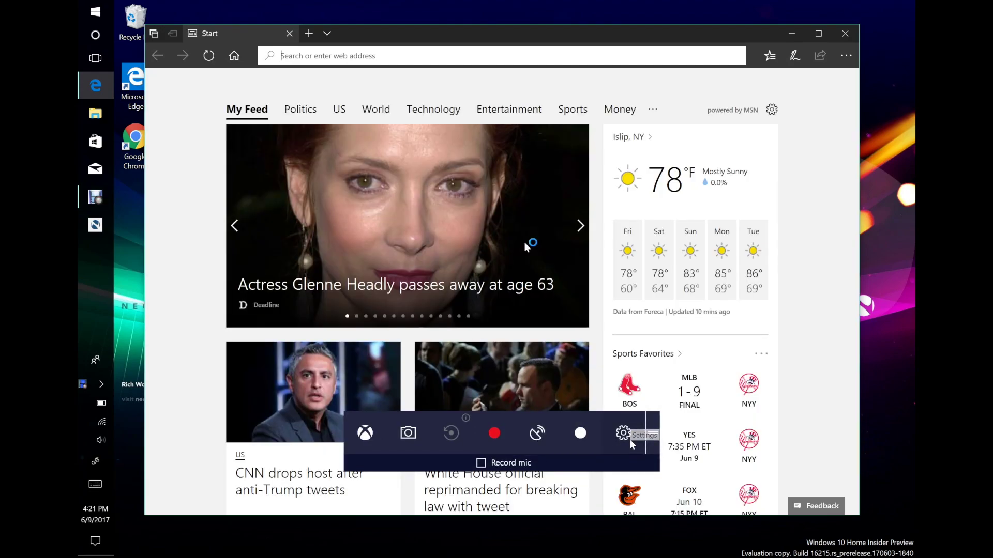
{"action": "left_click", "coordinate": [630, 441]}
{"action": "left_click", "coordinate": [448, 105]}
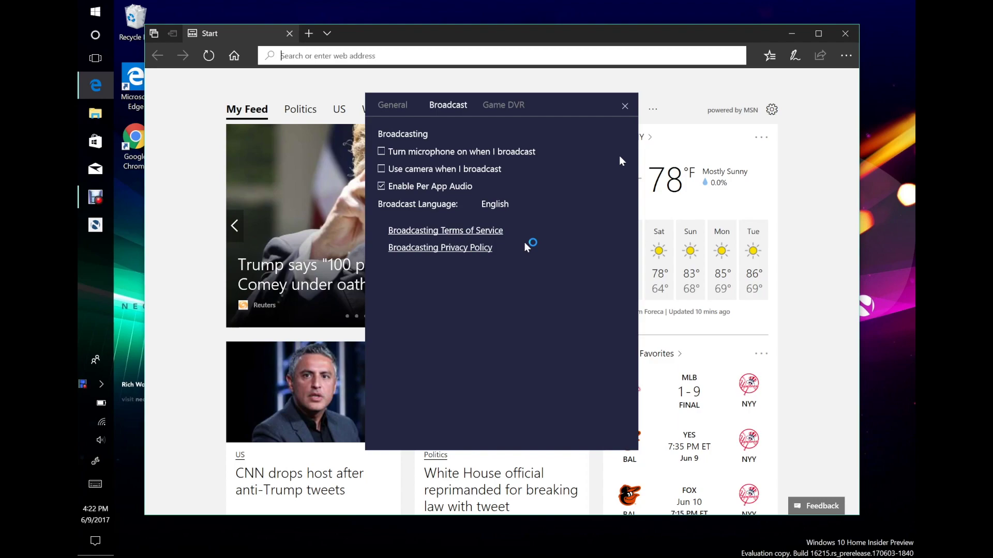
{"action": "left_click", "coordinate": [626, 106]}
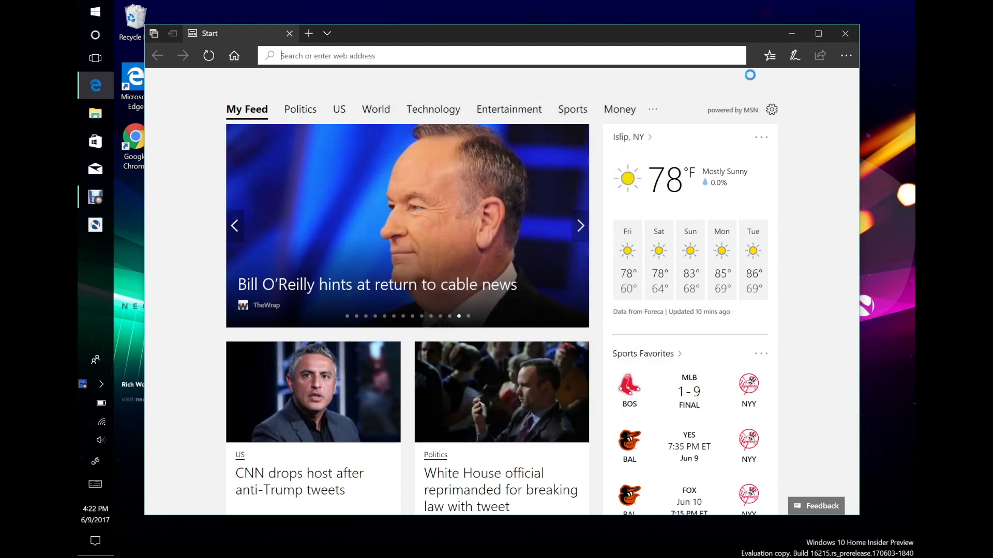
- Close Edge, view the empty OneDrive folder in File Explorer, then close Explorer
{"action": "left_click", "coordinate": [854, 34]}
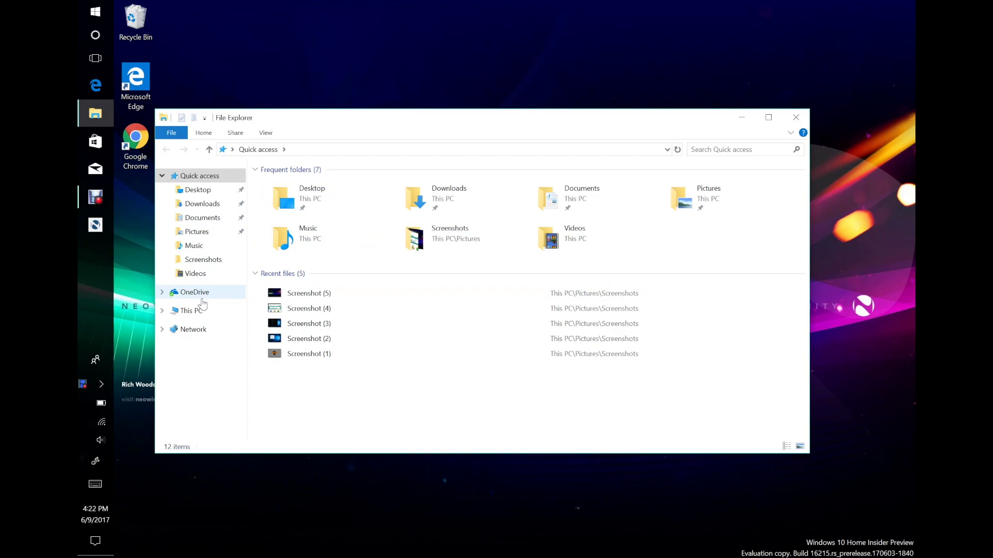
{"action": "left_click", "coordinate": [209, 301]}
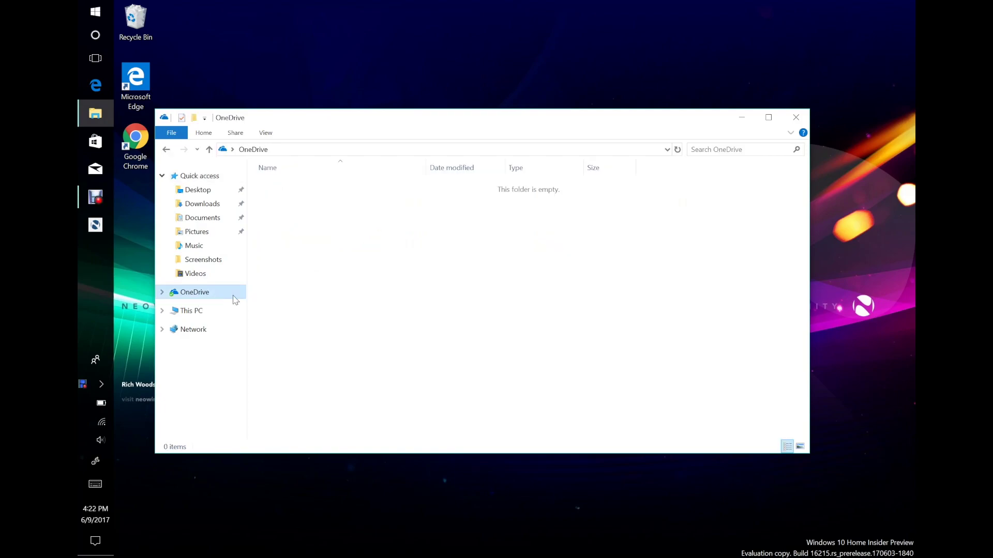
{"action": "left_click", "coordinate": [805, 121]}
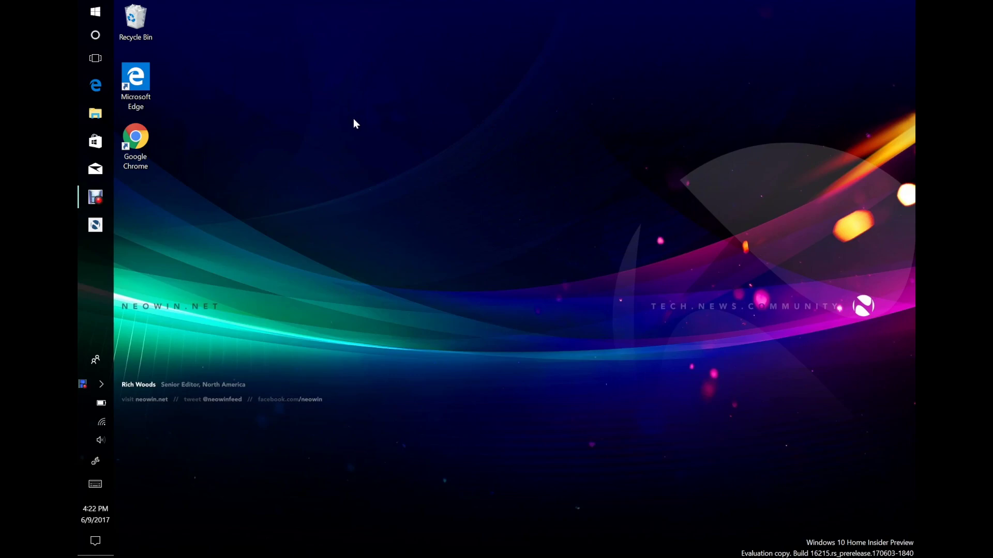